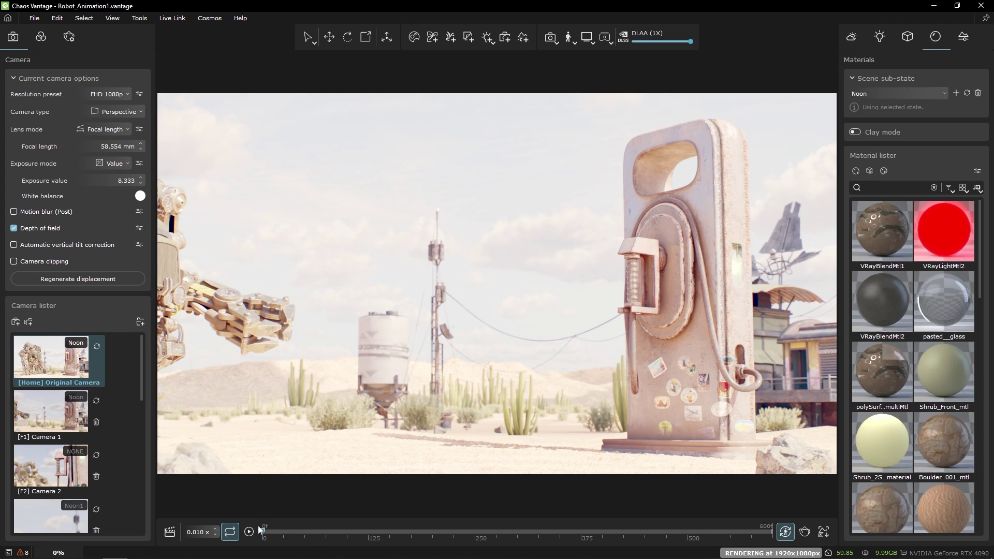
Play the robot animation and pause it at frame 141, with the robot standing beside the fuel pump
{"action": "left_click", "coordinate": [245, 533]}
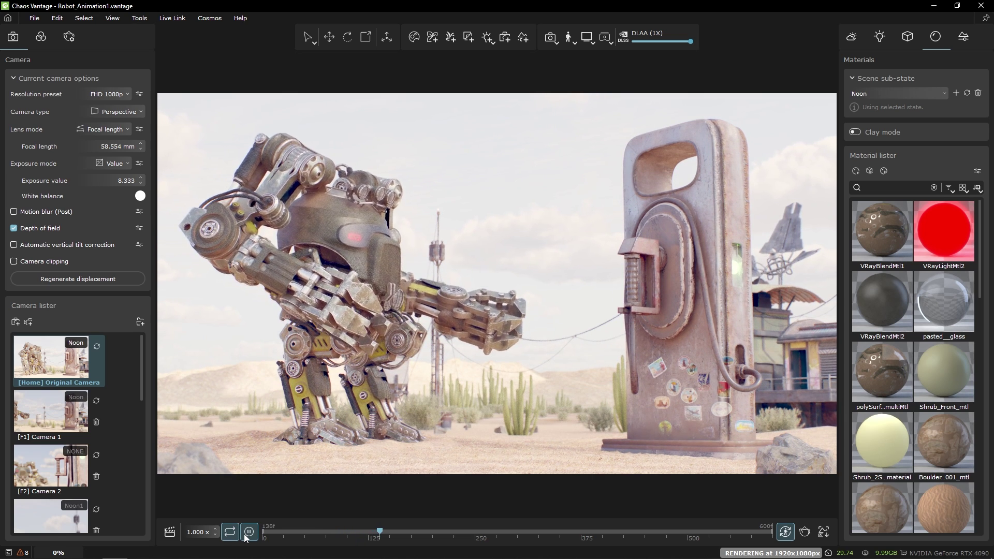
{"action": "left_click", "coordinate": [248, 535]}
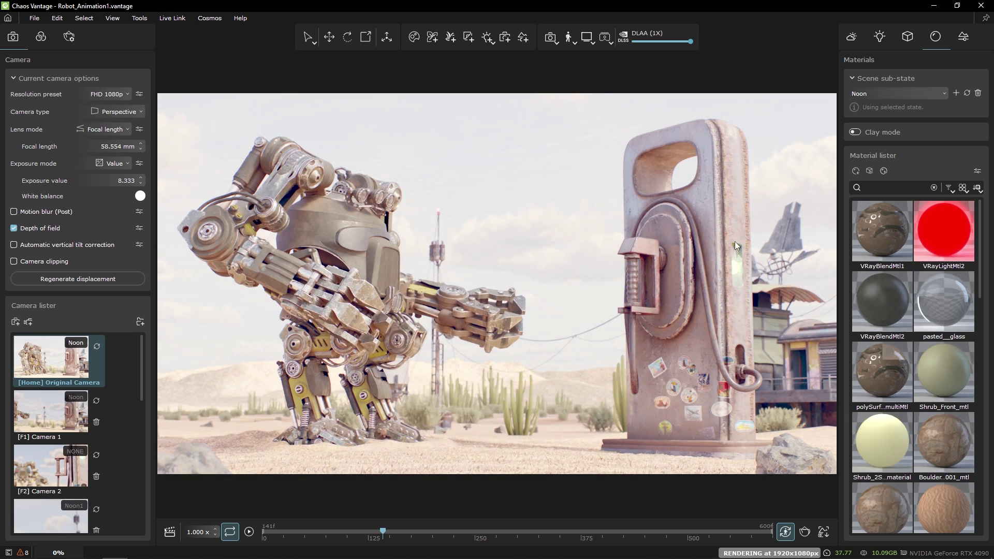
{"action": "scroll", "coordinate": [911, 372], "scroll_direction": "down", "scroll_amount": 5}
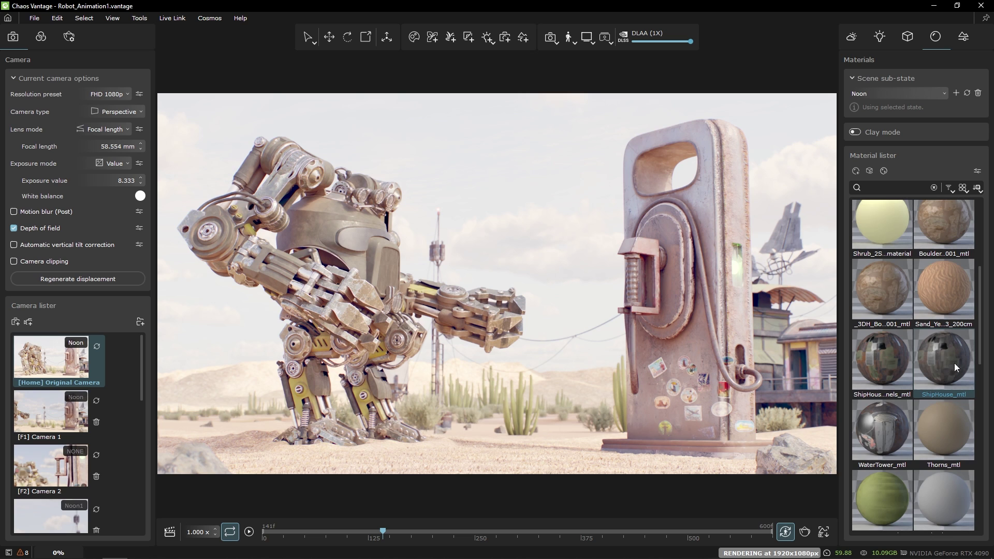
Switch to the Assets folder and Chaos Player to inspect the robot's texture tiles, then return to Chaos Vantage
{"action": "key", "text": "alt+Tab"}
{"action": "left_click", "coordinate": [606, 209]}
{"action": "scroll", "coordinate": [595, 248], "scroll_direction": "down", "scroll_amount": 20}
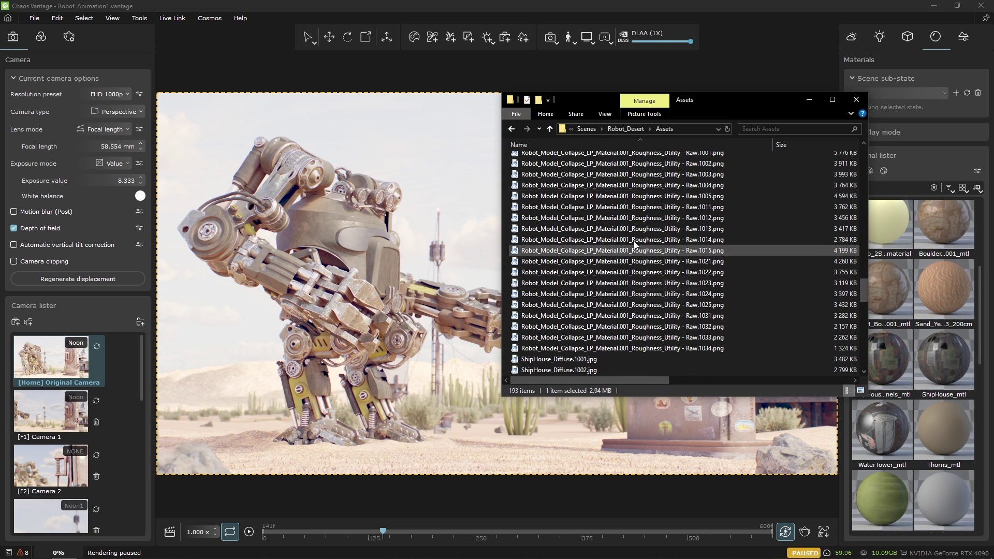
{"action": "scroll", "coordinate": [582, 279], "scroll_direction": "down", "scroll_amount": 3}
{"action": "key", "text": "alt+Tab"}
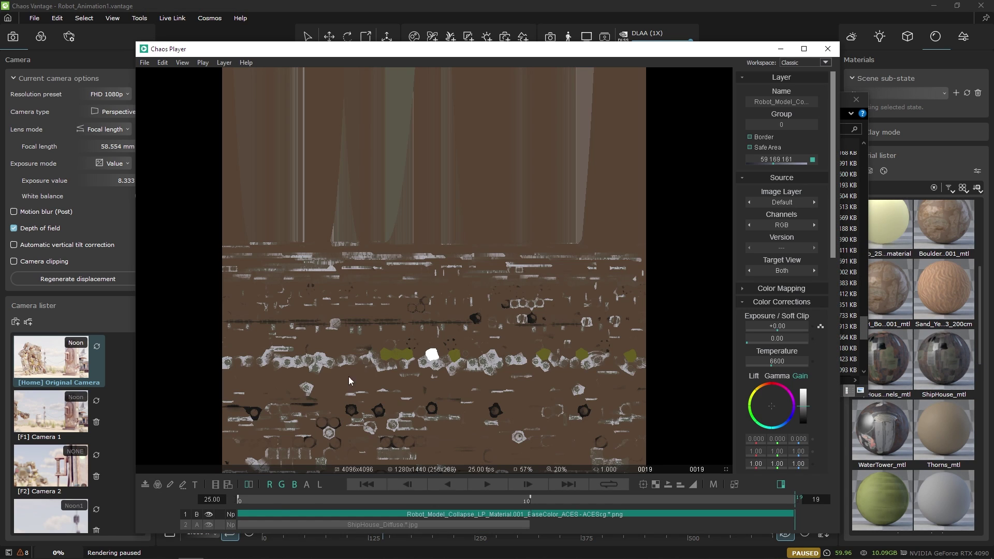
{"action": "left_click_drag", "start_coordinate": [244, 498], "coordinate": [530, 500]}
{"action": "left_click", "coordinate": [742, 42]}
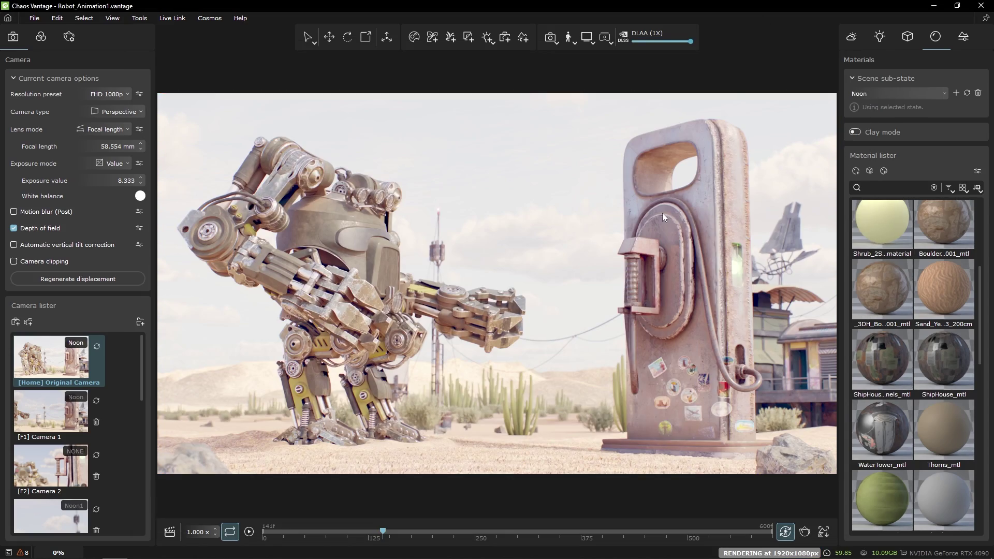
Start placing a surface decal over the fuel pump and give it the VRayLightMtl4 material
{"action": "left_click", "coordinate": [468, 37]}
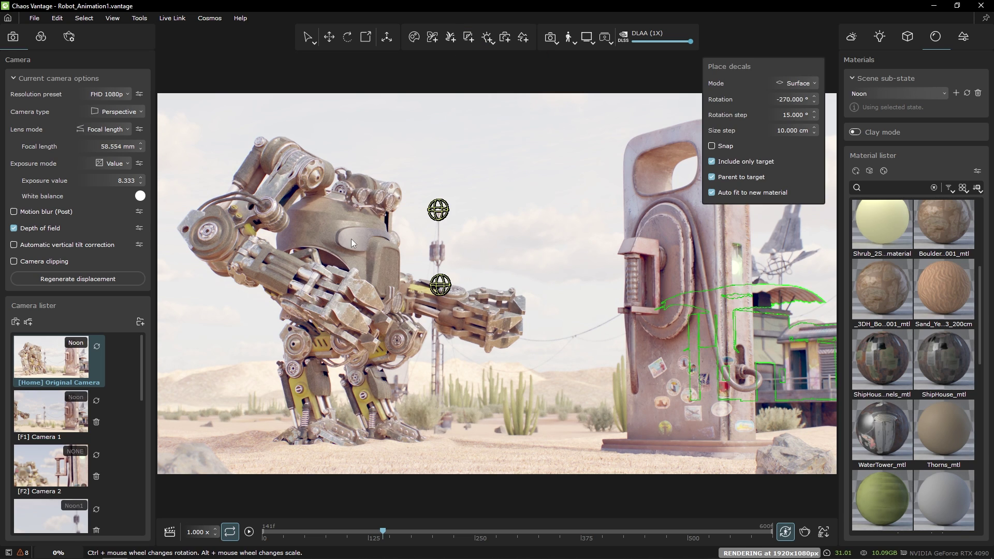
{"action": "scroll", "coordinate": [931, 395], "scroll_direction": "up", "scroll_amount": 3}
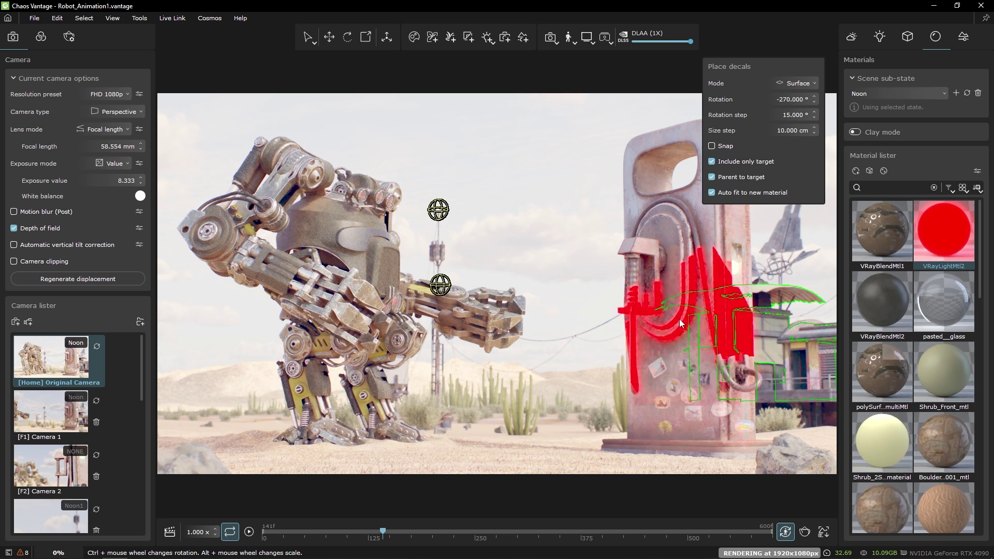
{"action": "scroll", "coordinate": [937, 362], "scroll_direction": "down", "scroll_amount": 10}
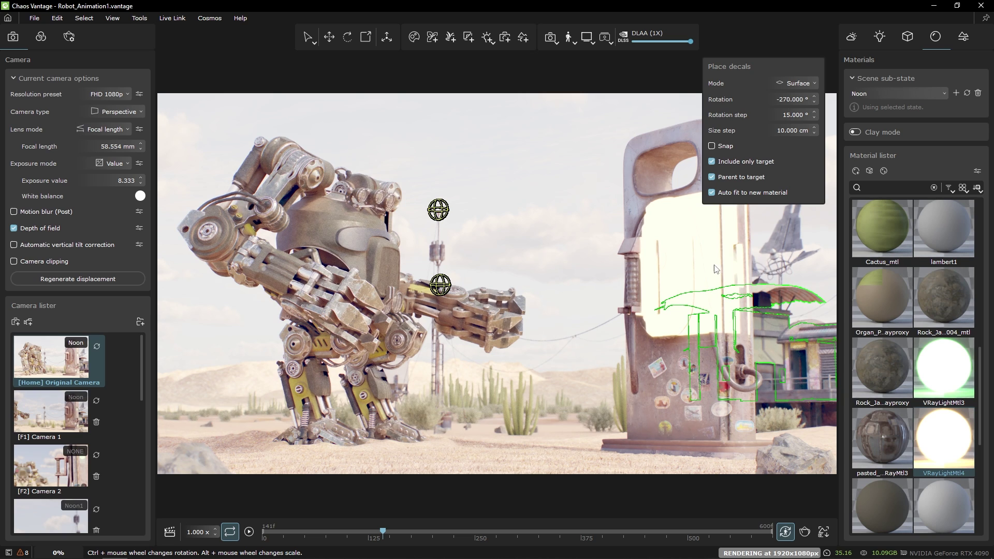
Load Vant-e_mask.png as the decal's mask and fit the decal's proportions to the mask
{"action": "left_click", "coordinate": [906, 38]}
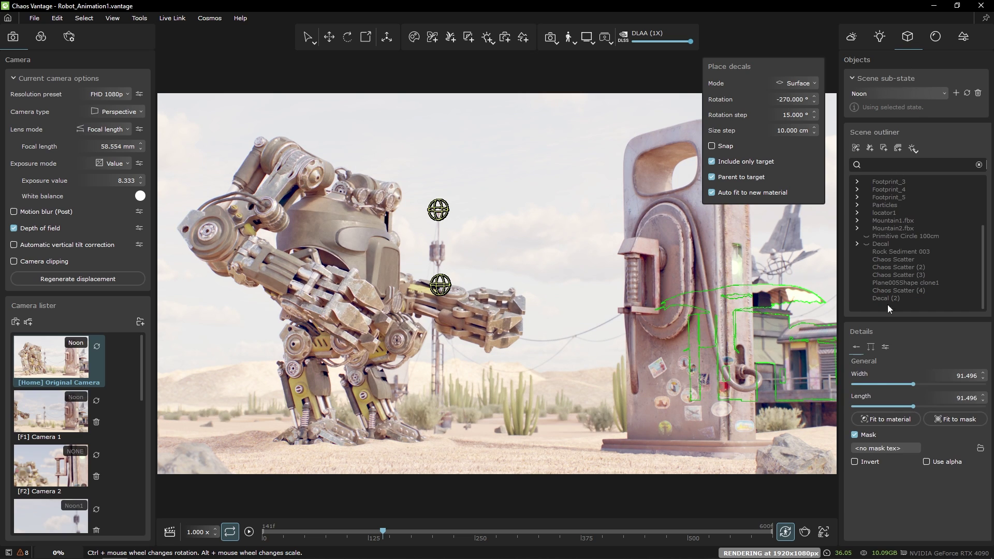
{"action": "left_click", "coordinate": [910, 450]}
{"action": "left_click", "coordinate": [919, 230]}
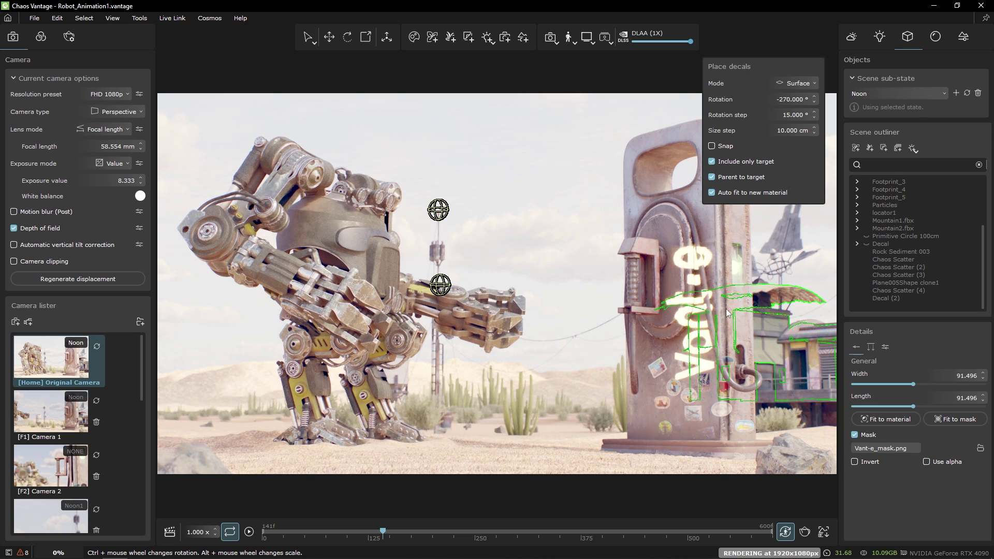
{"action": "left_click", "coordinate": [951, 420]}
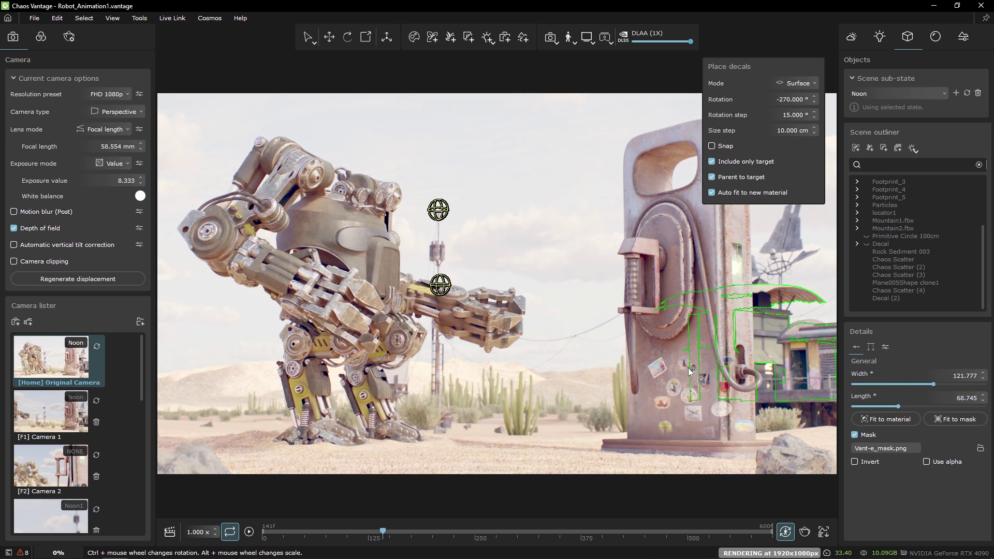
Scale the decal to a width of 61.777 and rotate it to -180°, briefly switching Include only target off and on
{"action": "scroll", "coordinate": [672, 374], "scroll_direction": "down", "scroll_amount": 7, "text": "alt"}
{"action": "scroll", "coordinate": [672, 374], "scroll_direction": "up", "scroll_amount": 6, "text": "ctrl"}
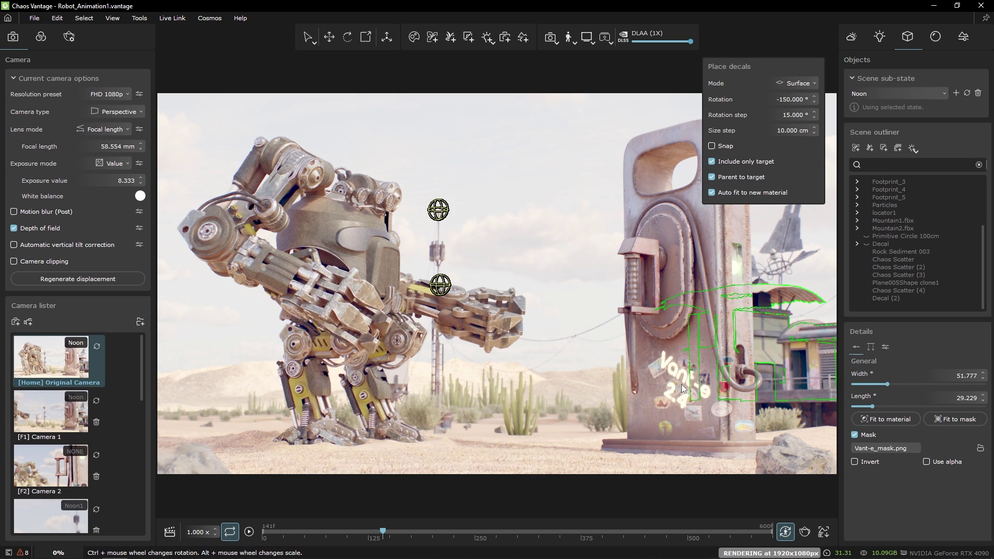
{"action": "scroll", "coordinate": [681, 385], "scroll_direction": "up", "scroll_amount": 3, "text": "alt"}
{"action": "scroll", "coordinate": [681, 384], "scroll_direction": "down", "scroll_amount": 2, "text": "alt"}
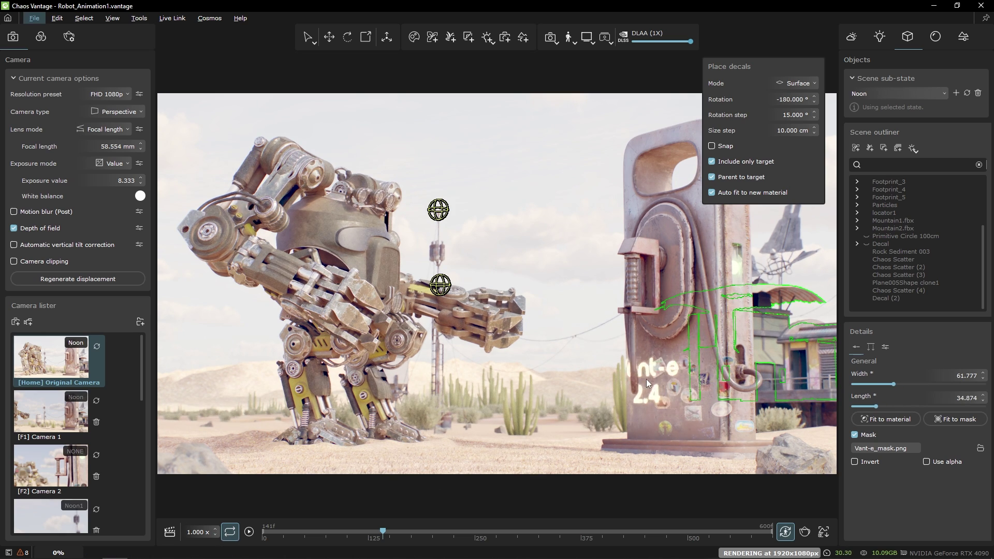
{"action": "left_click", "coordinate": [727, 164]}
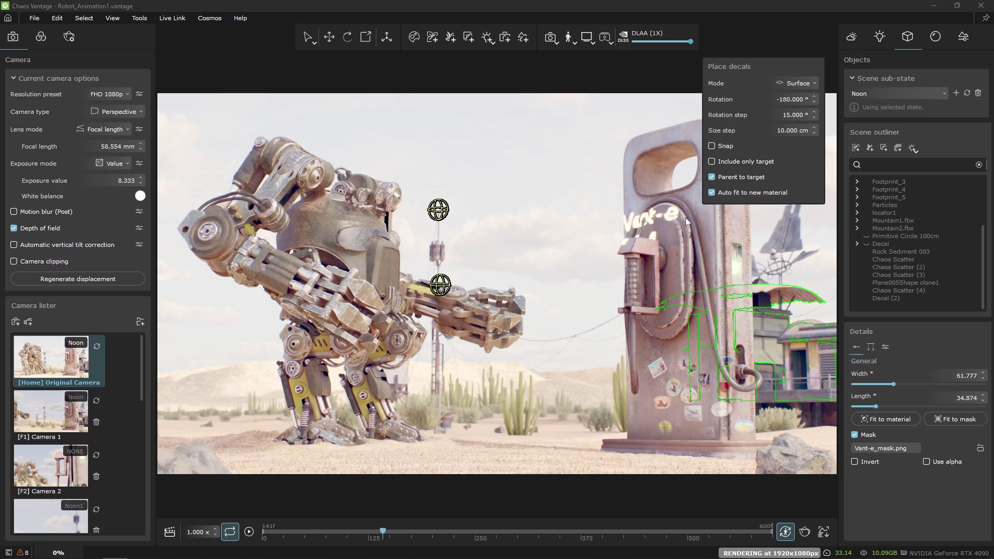
{"action": "left_click", "coordinate": [732, 162]}
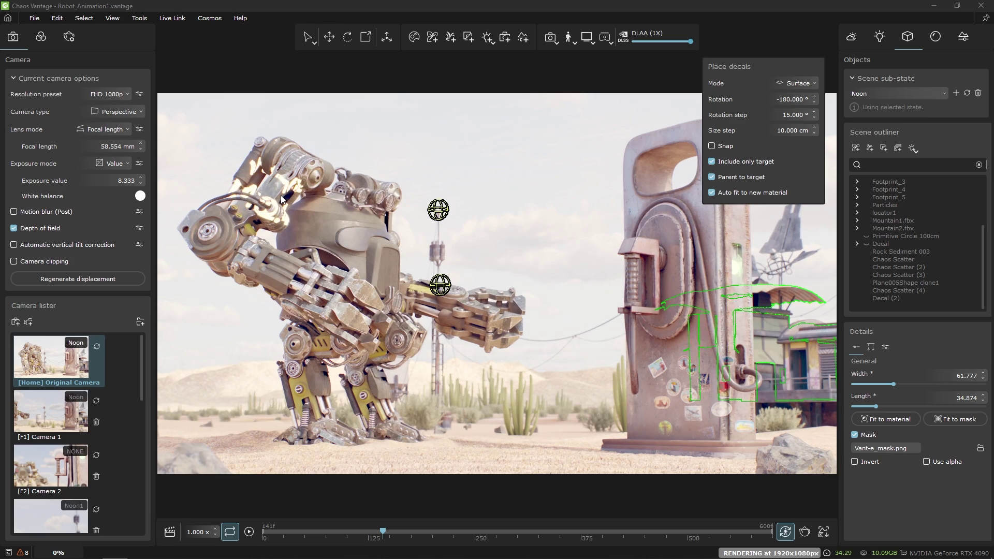
Bring the camera close to the robot's torso and turn off depth of field
{"action": "key", "text": "w"}
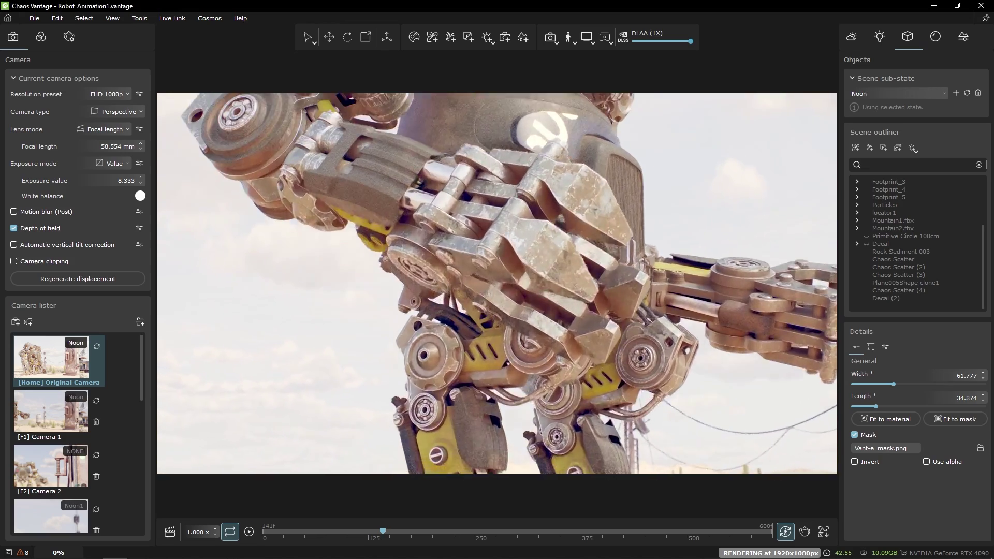
{"action": "key", "text": "w"}
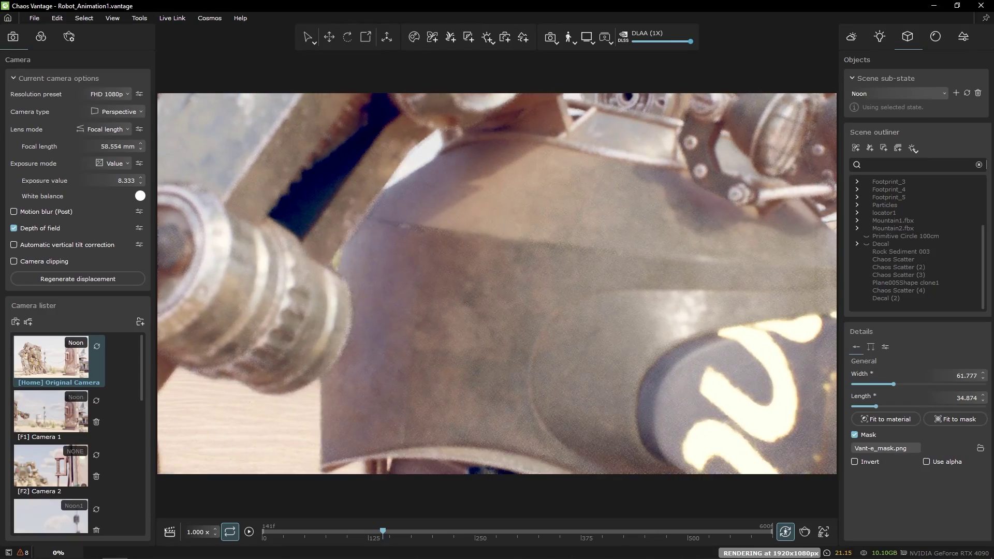
{"action": "right_click_drag", "start_coordinate": [436, 275], "coordinate": [446, 310]}
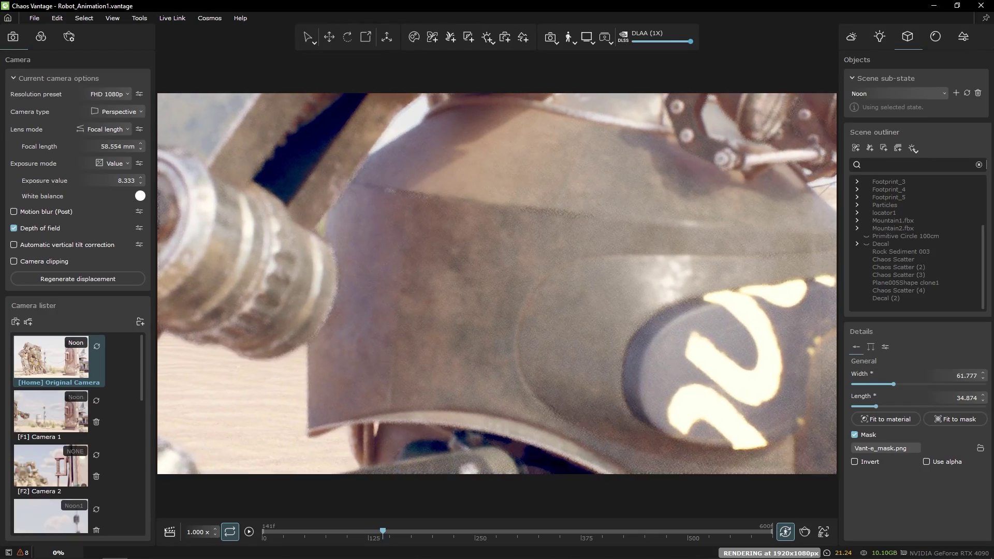
{"action": "left_click", "coordinate": [40, 230]}
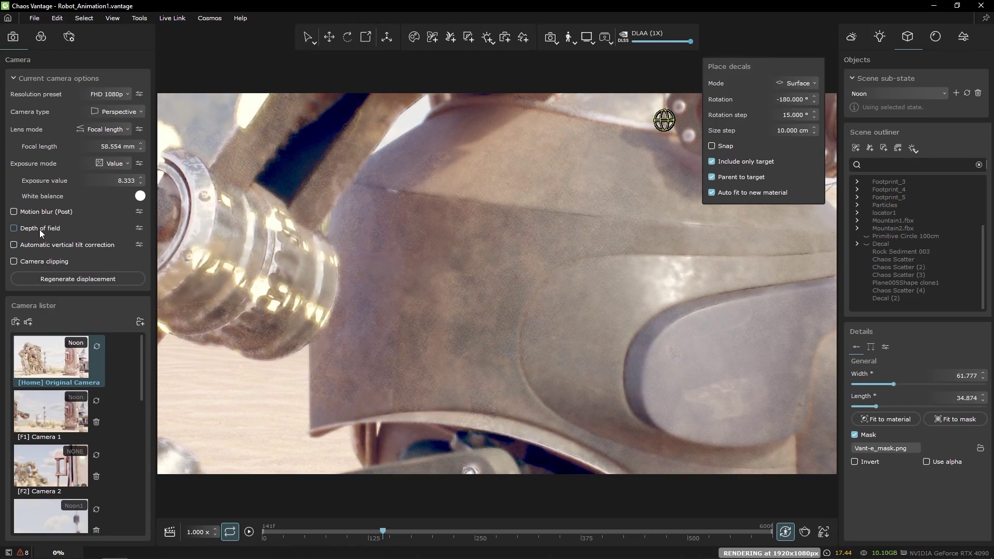
Shrink the decal to a width of 21.777 at a rotation of -255°, and change its material to Circle_mtl
{"action": "scroll", "coordinate": [424, 288], "scroll_direction": "down", "scroll_amount": 5}
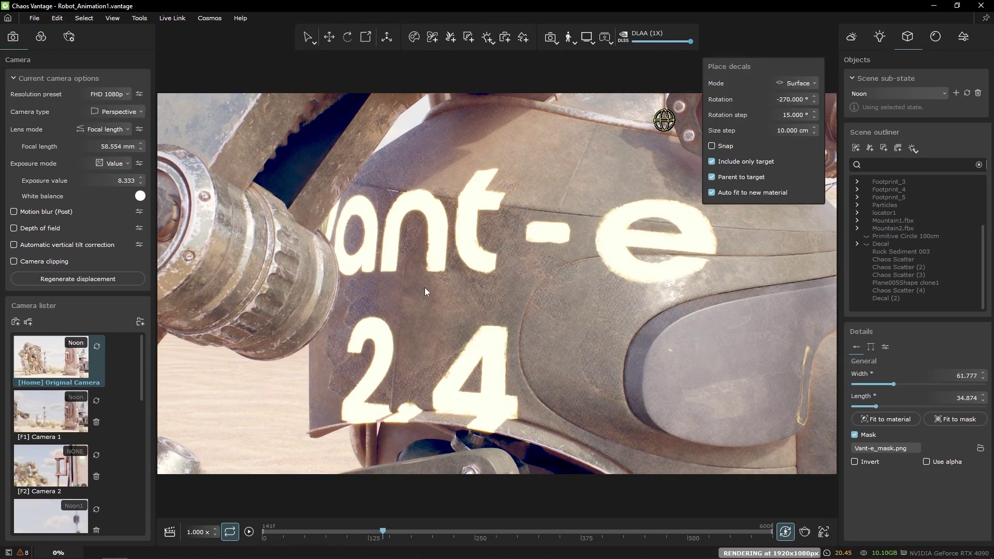
{"action": "scroll", "coordinate": [424, 292], "scroll_direction": "down", "scroll_amount": 4, "text": "ctrl"}
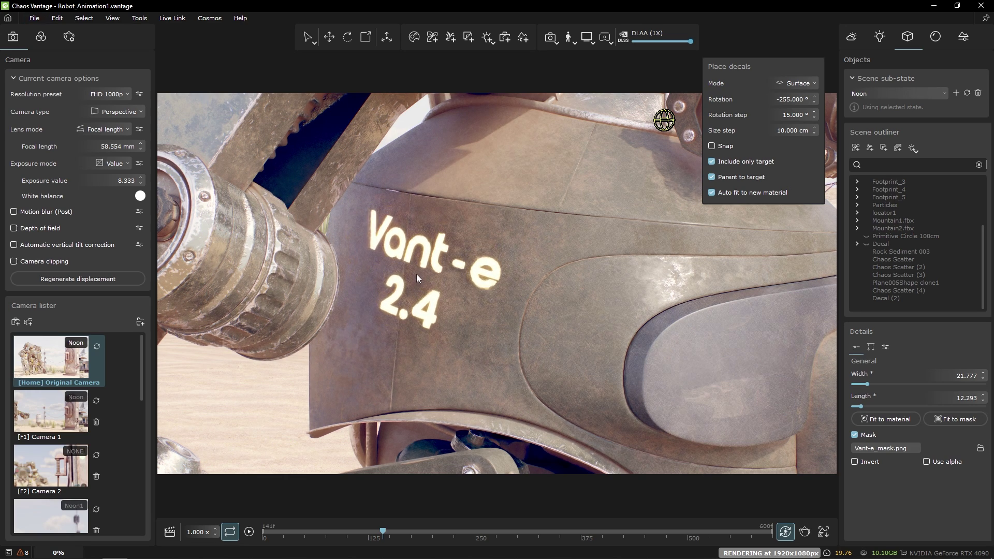
{"action": "left_click", "coordinate": [699, 357]}
{"action": "left_click", "coordinate": [935, 36]}
{"action": "scroll", "coordinate": [929, 311], "scroll_direction": "down", "scroll_amount": 3}
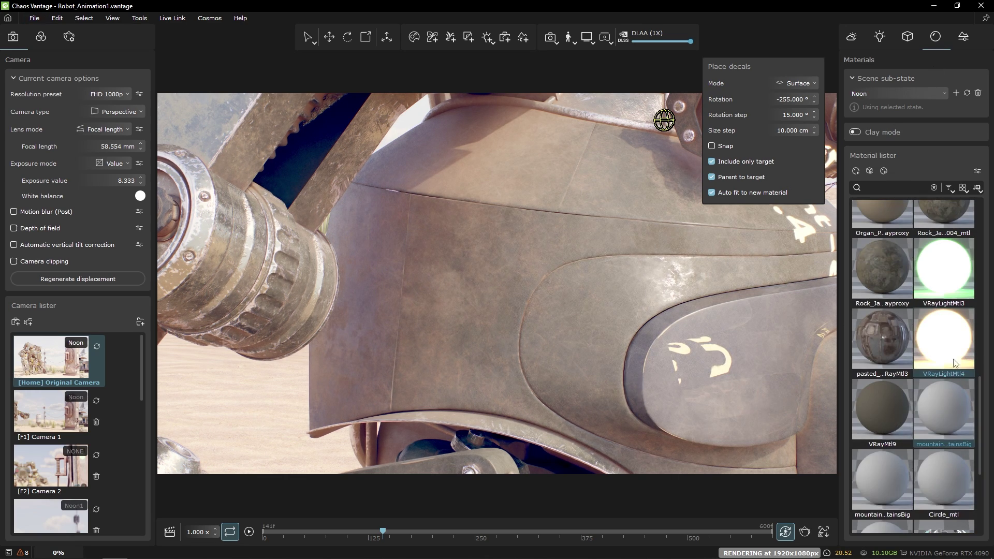
Enlarge the decal to a width of 31.777 and place it on the robot's torso plate beside the oval panel
{"action": "scroll", "coordinate": [406, 287], "scroll_direction": "up", "scroll_amount": 6, "text": "shift"}
{"action": "scroll", "coordinate": [409, 293], "scroll_direction": "up", "scroll_amount": 3, "text": "ctrl"}
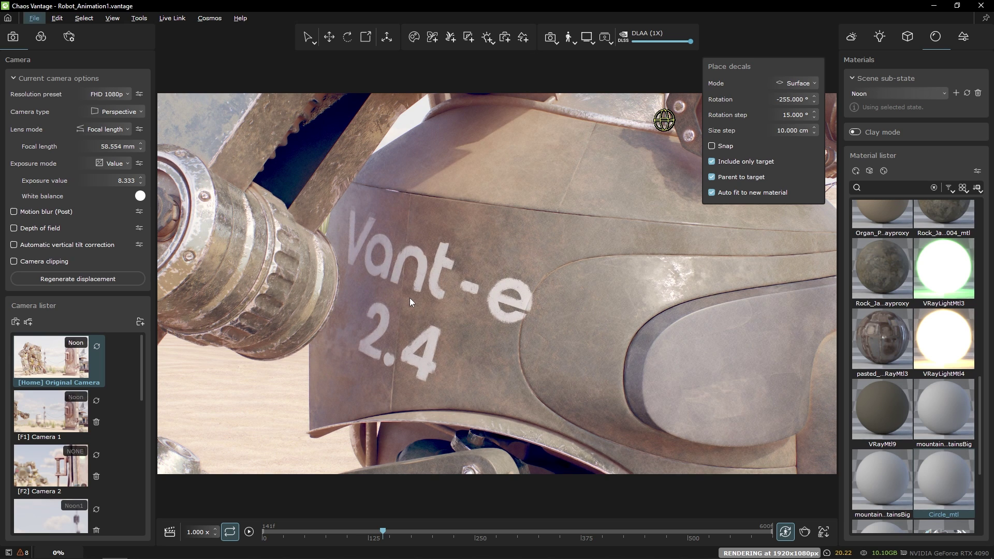
{"action": "left_click", "coordinate": [408, 297]}
{"action": "key", "text": "Escape"}
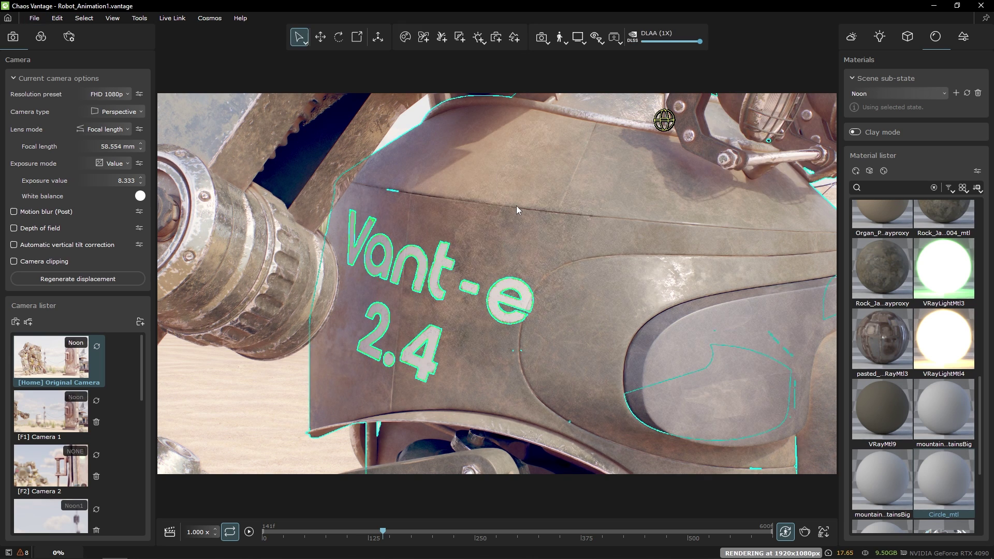
{"action": "key", "text": "Escape"}
Filter the scene outliner for "decal" and select the decal parented to the robot's torso surface
{"action": "scroll", "coordinate": [516, 305], "scroll_direction": "up", "scroll_amount": 5}
{"action": "left_click", "coordinate": [908, 37]}
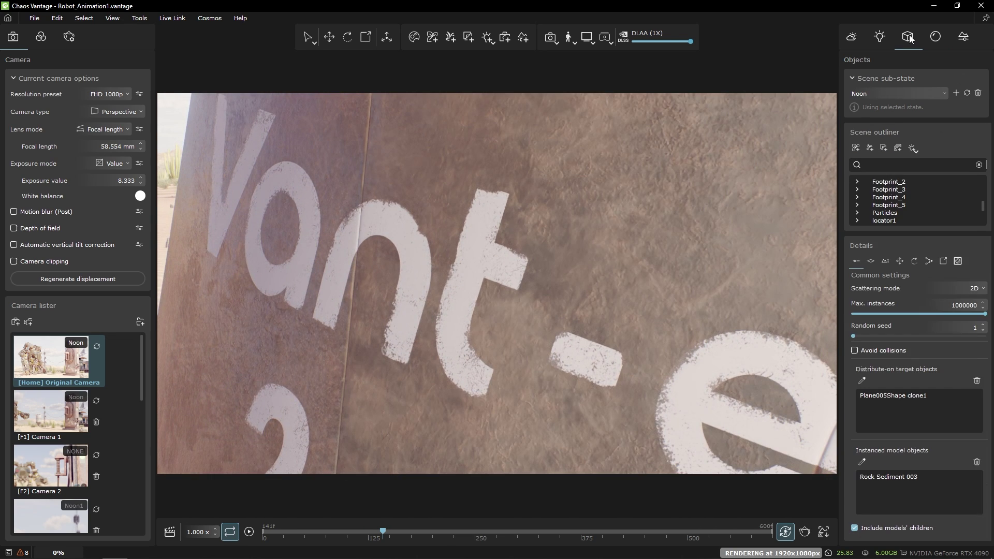
{"action": "key", "text": "q"}
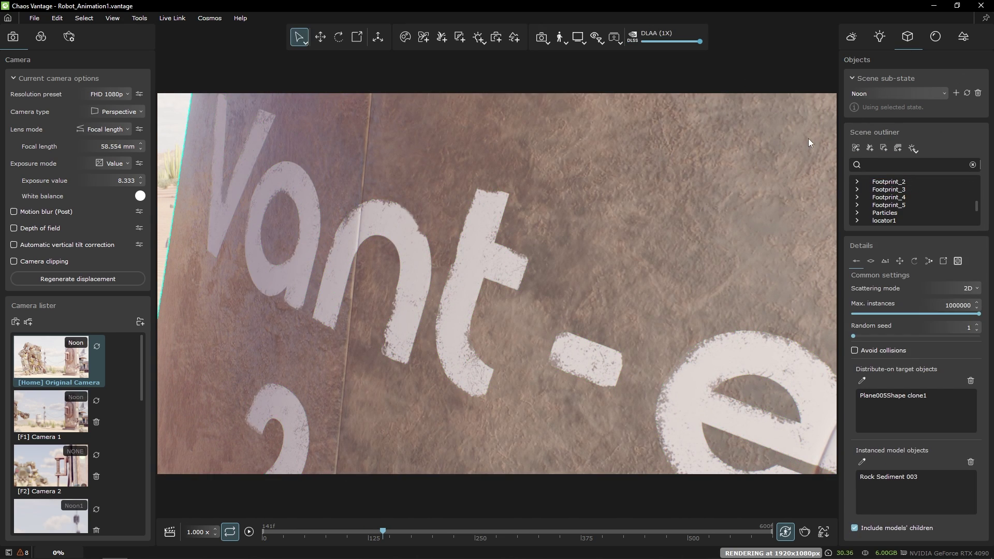
{"action": "left_click", "coordinate": [807, 138]}
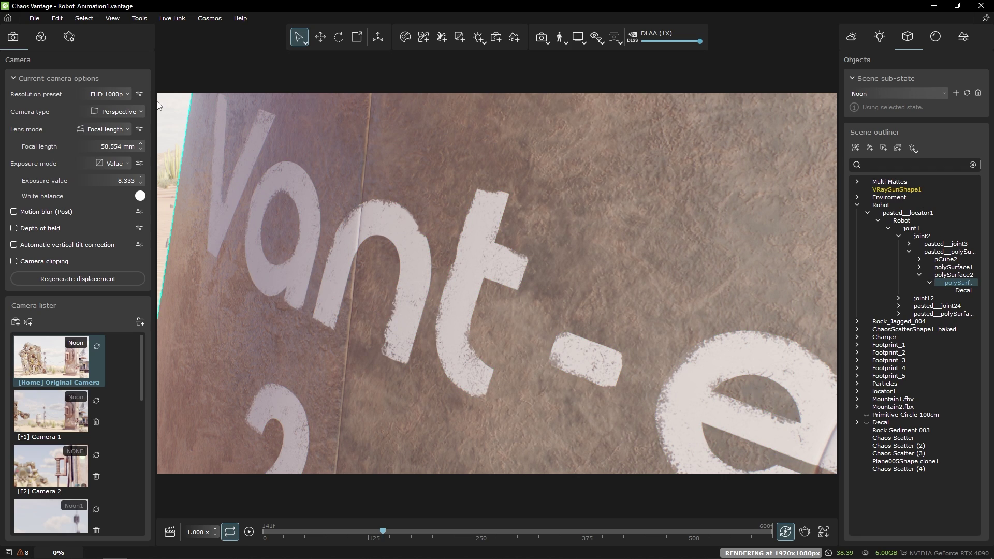
{"action": "left_click", "coordinate": [873, 165]}
{"action": "type", "text": "decal"}
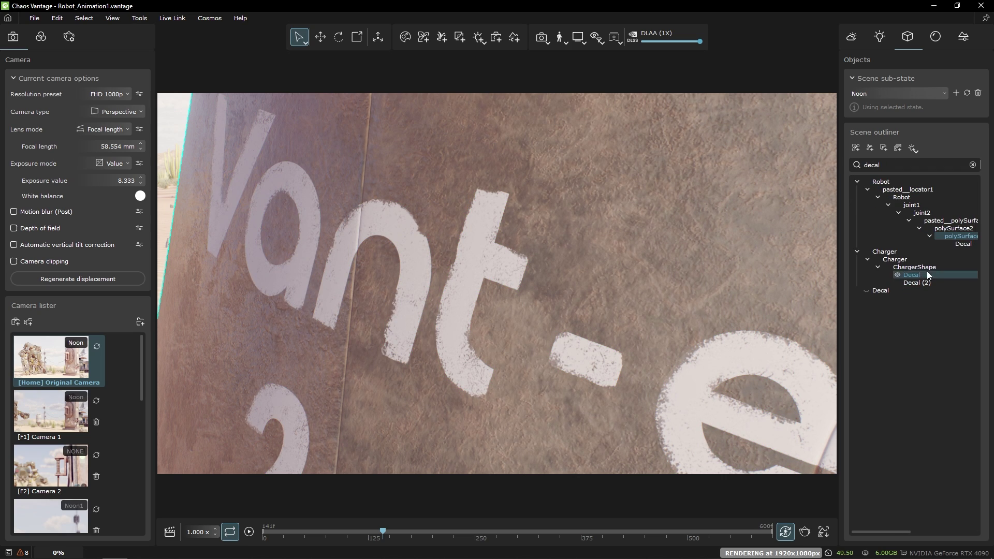
{"action": "left_click", "coordinate": [963, 244]}
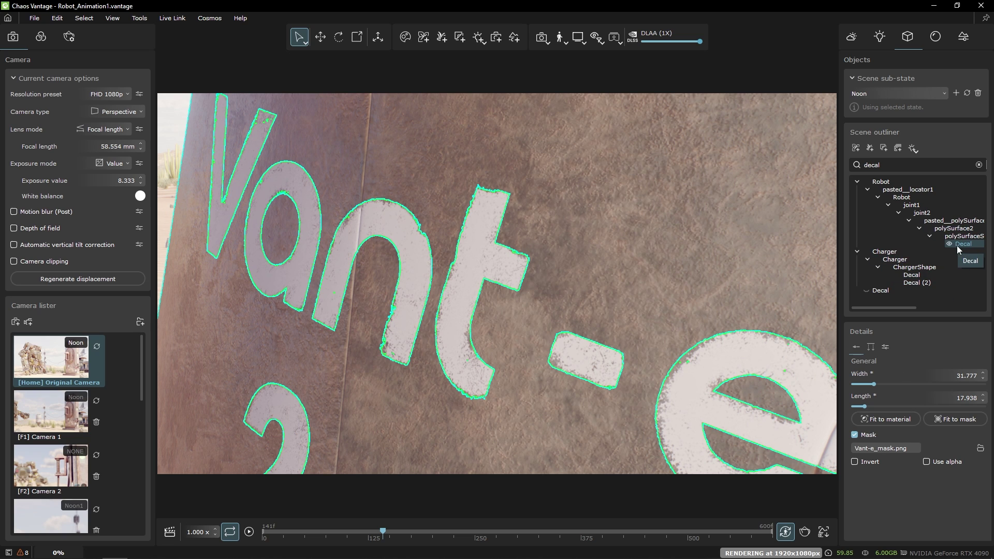
Try the mask's Invert and Use alpha options on the robot decal, switching each back off
{"action": "left_click", "coordinate": [870, 463]}
{"action": "left_click", "coordinate": [870, 464]}
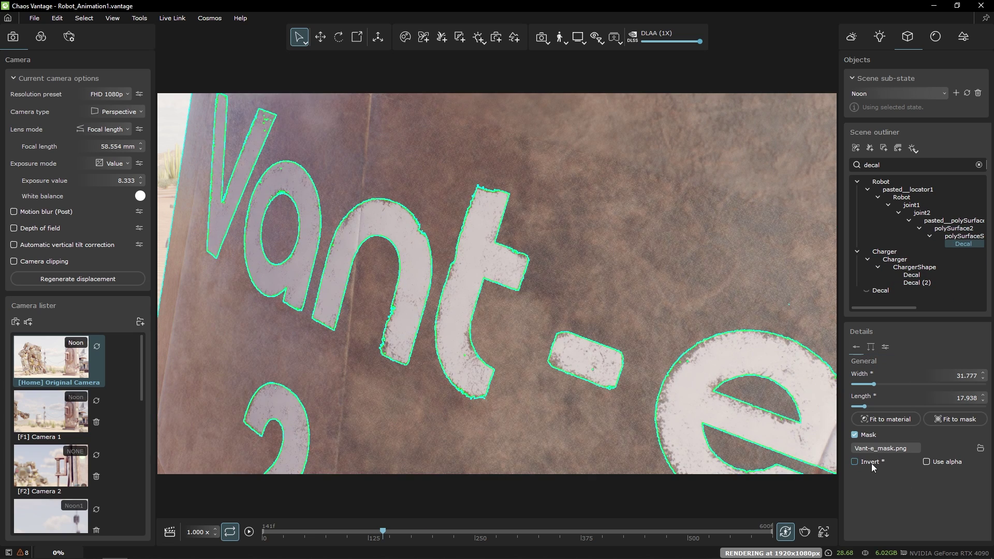
{"action": "left_click", "coordinate": [940, 461]}
{"action": "left_click", "coordinate": [940, 461]}
Try the decal's Bend setting, return it to 0°, view its include and bump options, and deselect the decal
{"action": "left_click", "coordinate": [870, 347]}
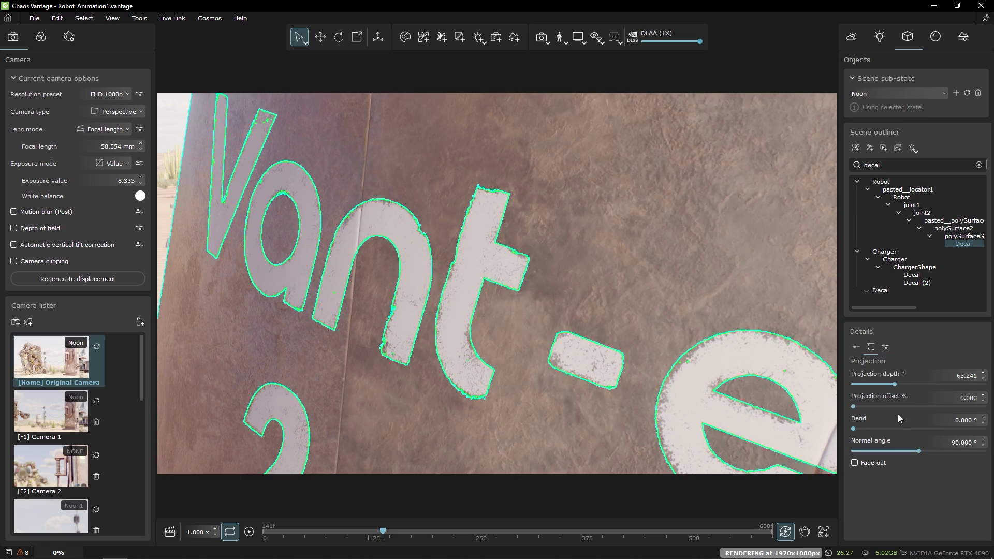
{"action": "left_click_drag", "start_coordinate": [854, 429], "coordinate": [852, 428]}
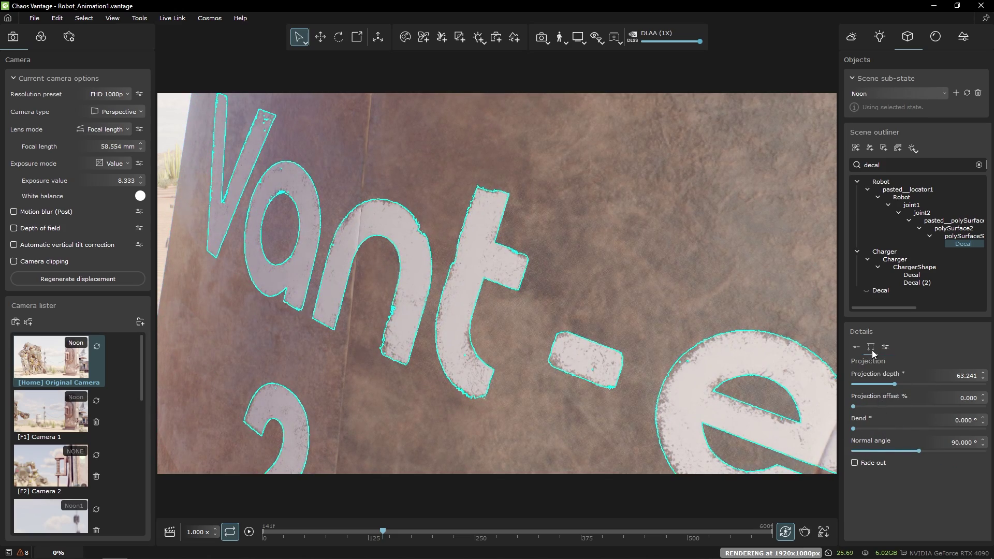
{"action": "left_click", "coordinate": [885, 346]}
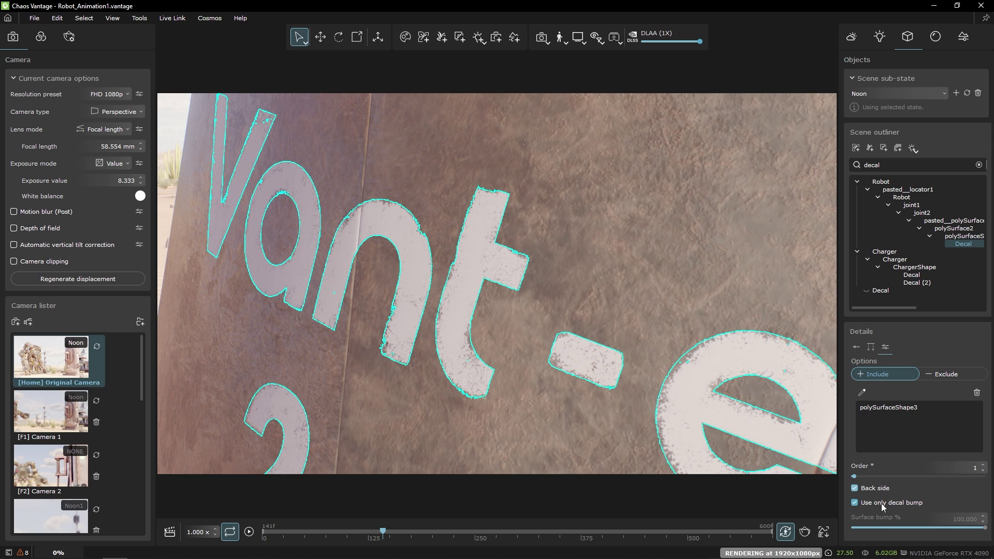
{"action": "key", "text": "Escape"}
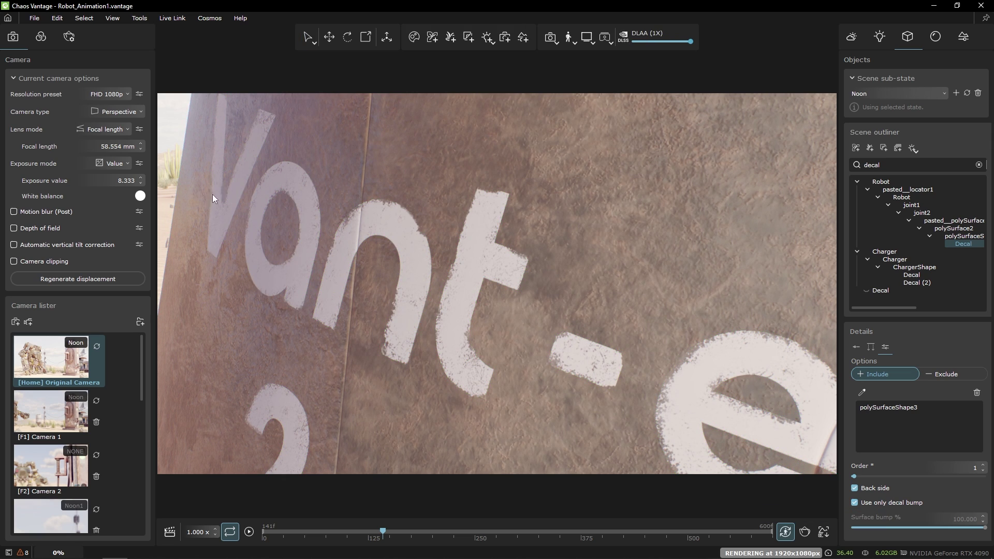
Turn off Use only decal bump for the robot decal and try its surface bump amount, returning it to 100%
{"action": "left_click", "coordinate": [904, 502]}
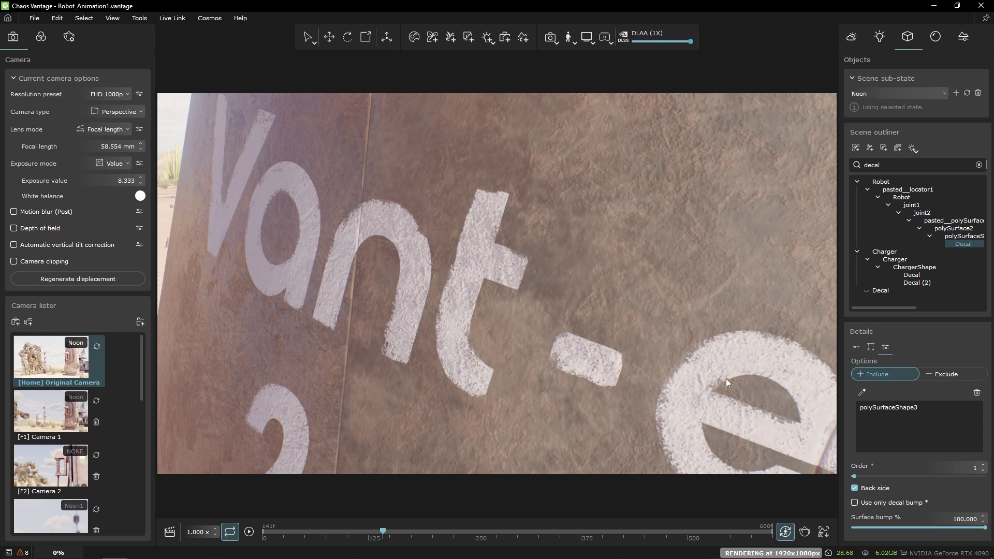
{"action": "left_click_drag", "start_coordinate": [915, 525], "coordinate": [985, 527]}
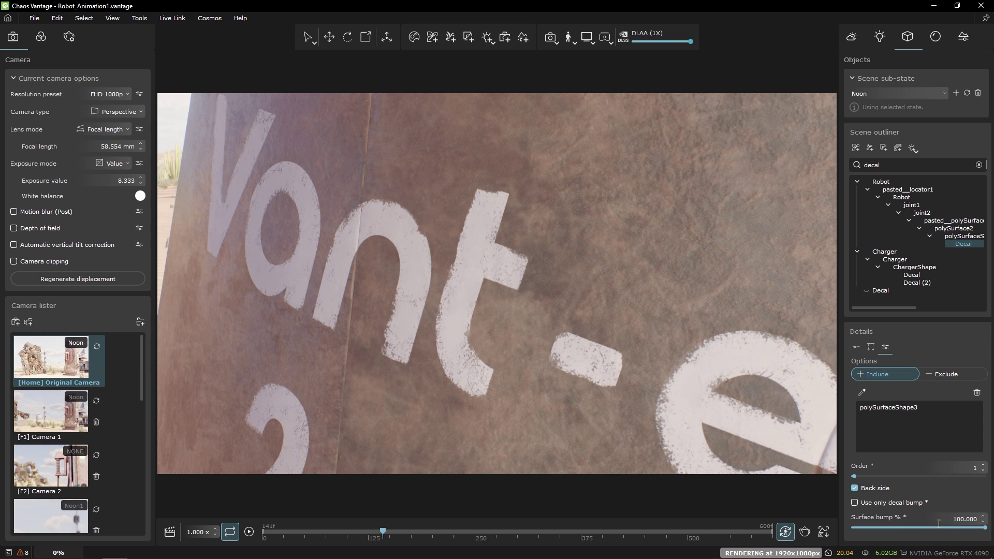
{"action": "left_click", "coordinate": [881, 504]}
{"action": "left_click", "coordinate": [878, 506]}
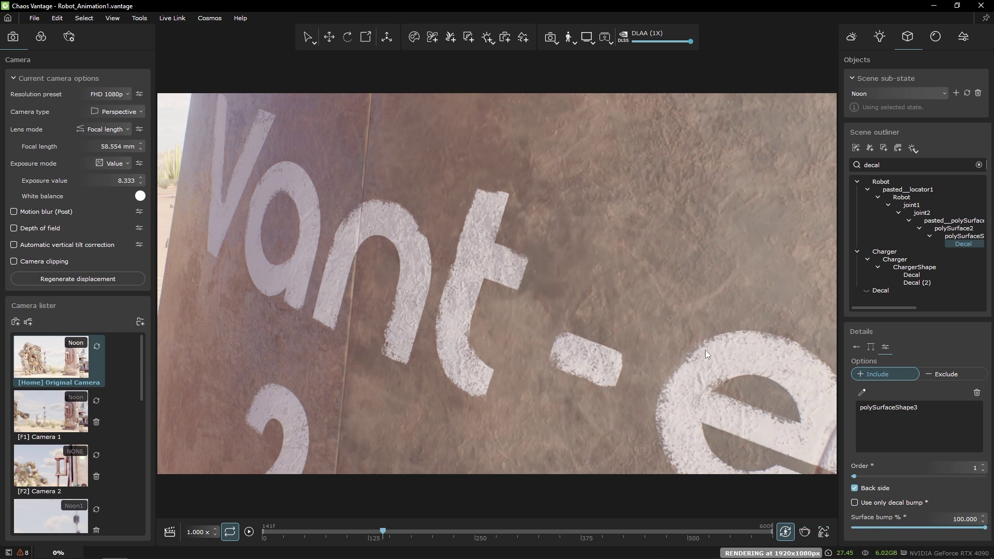
Examine the two decals parented to the charger, ending on the sticker decal near its base
{"action": "left_click", "coordinate": [911, 274]}
{"action": "left_click_drag", "start_coordinate": [777, 253], "coordinate": [788, 266]}
{"action": "left_click", "coordinate": [918, 283]}
{"action": "left_click", "coordinate": [914, 276]}
{"action": "left_click_drag", "start_coordinate": [571, 336], "coordinate": [563, 342]}
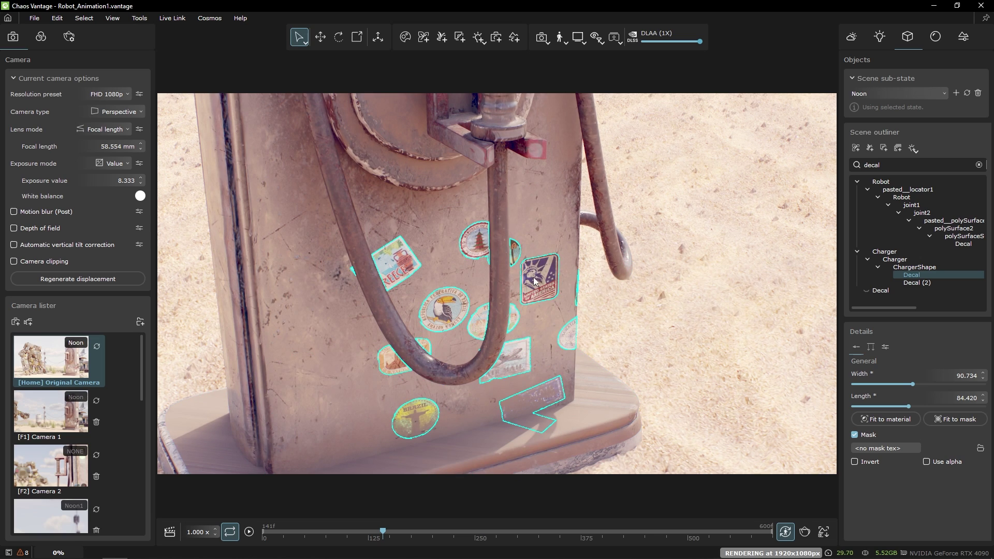
Try moving the charger's decals across its surface, undoing each move
{"action": "left_click", "coordinate": [542, 381]}
{"action": "key", "text": "w"}
{"action": "left_click_drag", "start_coordinate": [571, 385], "coordinate": [586, 337]}
{"action": "key", "text": "ctrl+z"}
{"action": "left_click", "coordinate": [439, 311]}
{"action": "left_click_drag", "start_coordinate": [440, 311], "coordinate": [331, 284]}
{"action": "key", "text": "ctrl+z"}
Try moving the decal up the charger's body, and undo the changes
{"action": "scroll", "coordinate": [417, 301], "scroll_direction": "down", "scroll_amount": 3}
{"action": "left_click_drag", "start_coordinate": [540, 251], "coordinate": [508, 115]}
{"action": "left_click_drag", "start_coordinate": [468, 230], "coordinate": [528, 237], "text": "alt"}
{"action": "middle_click_drag", "start_coordinate": [528, 237], "coordinate": [534, 364]}
{"action": "left_click_drag", "start_coordinate": [533, 364], "coordinate": [485, 364], "text": "alt"}
{"action": "key", "text": "ctrl+z"}
{"action": "key", "text": "ctrl+z"}
{"action": "scroll", "coordinate": [484, 364], "scroll_direction": "down", "scroll_amount": 5}
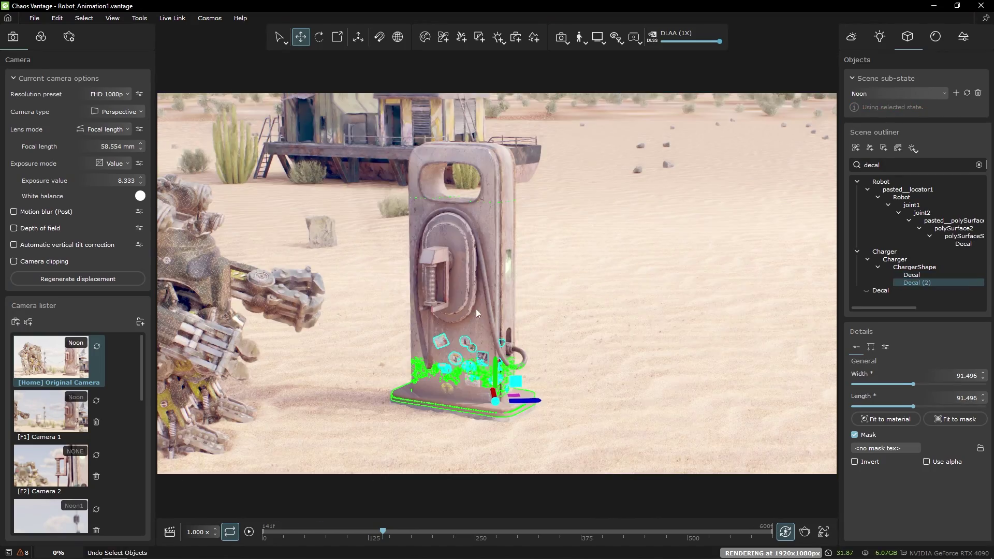
Vary the Order of the charger's Decal (2) to change its stacking against the stickers, and select the sticker decal
{"action": "key", "text": "Home"}
{"action": "scroll", "coordinate": [668, 414], "scroll_direction": "up", "scroll_amount": 8}
{"action": "middle_click_drag", "start_coordinate": [668, 414], "coordinate": [546, 457]}
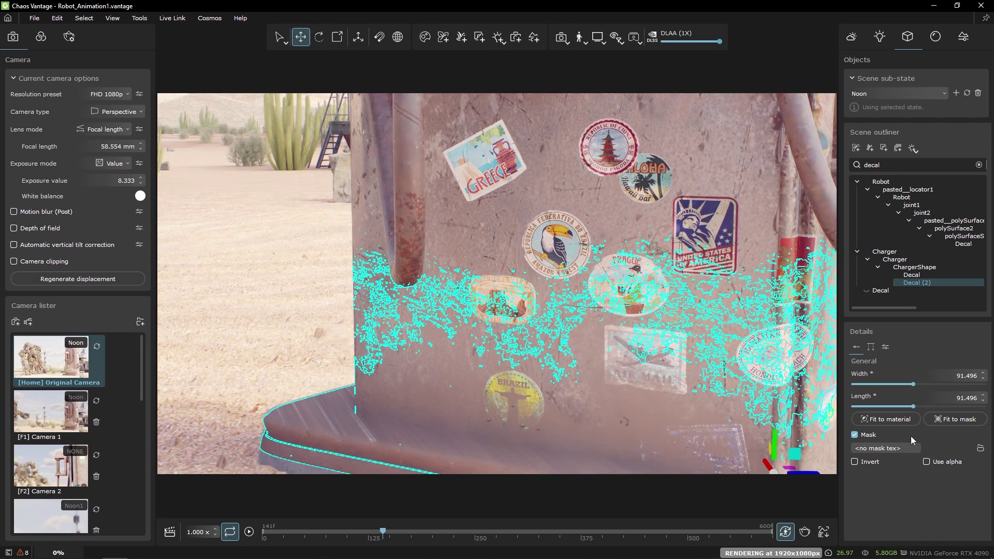
{"action": "left_click", "coordinate": [870, 347]}
{"action": "left_click", "coordinate": [885, 347]}
{"action": "left_click_drag", "start_coordinate": [983, 470], "coordinate": [984, 458]}
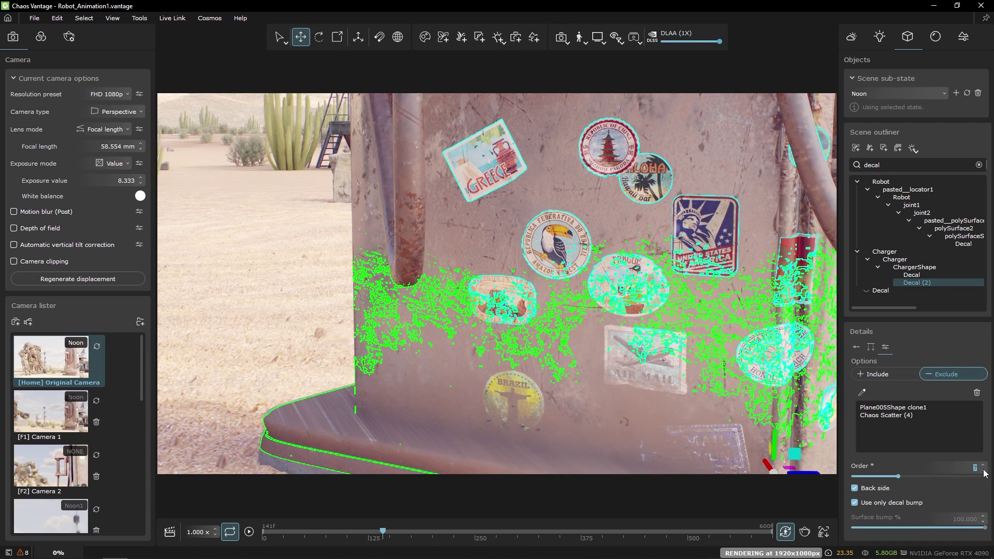
{"action": "left_click", "coordinate": [984, 465]}
{"action": "left_click", "coordinate": [984, 469]}
{"action": "left_click", "coordinate": [983, 465]}
{"action": "left_click", "coordinate": [982, 468]}
{"action": "left_click", "coordinate": [911, 274]}
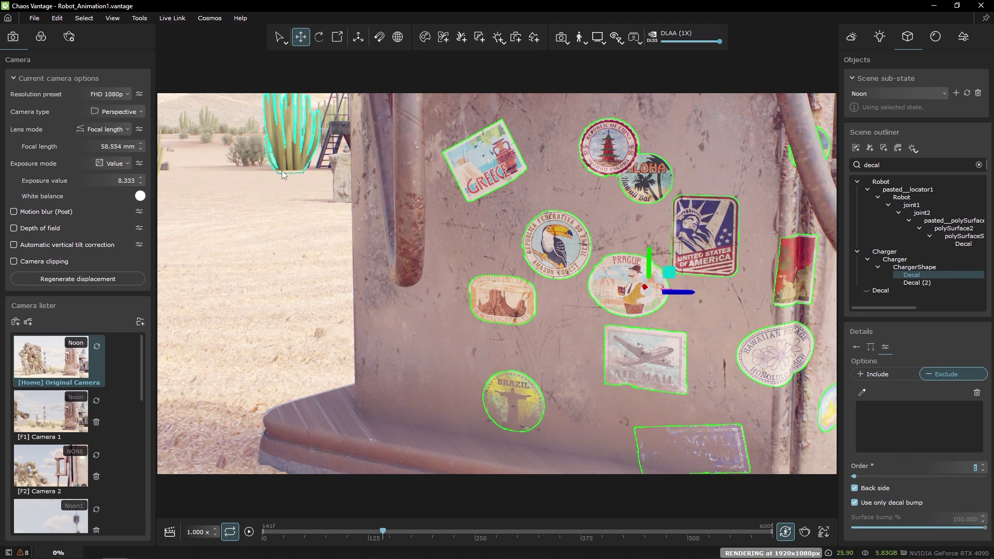
Go to frame 181 of the animation in the Original Camera view and turn on the camera's depth of field
{"action": "left_click", "coordinate": [49, 362]}
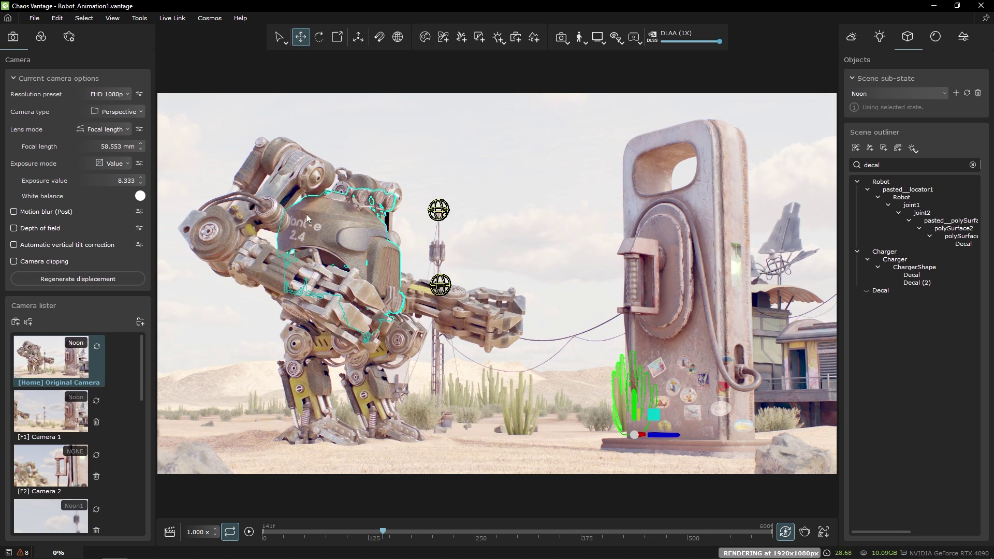
{"action": "left_click", "coordinate": [307, 226]}
{"action": "left_click", "coordinate": [479, 37]}
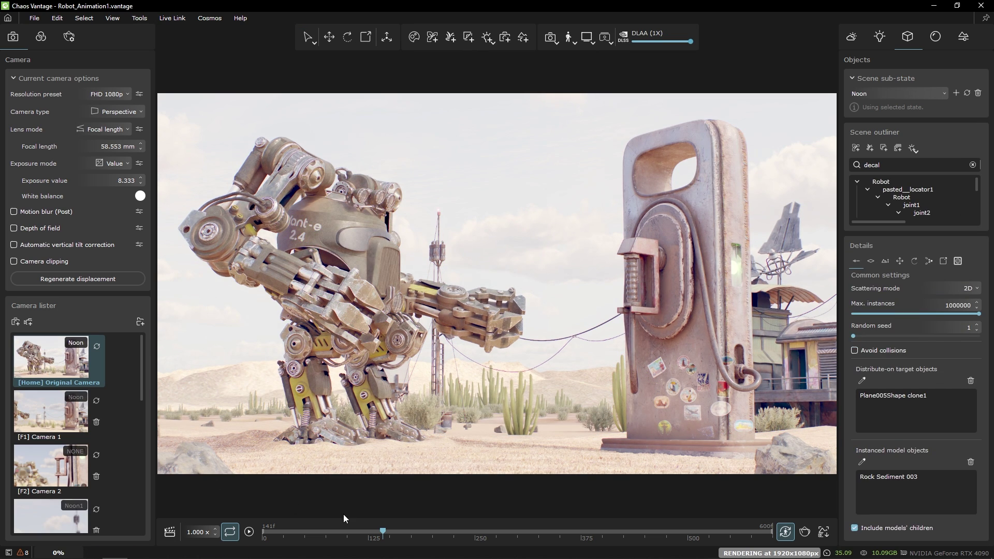
{"action": "left_click_drag", "start_coordinate": [357, 531], "coordinate": [416, 530]}
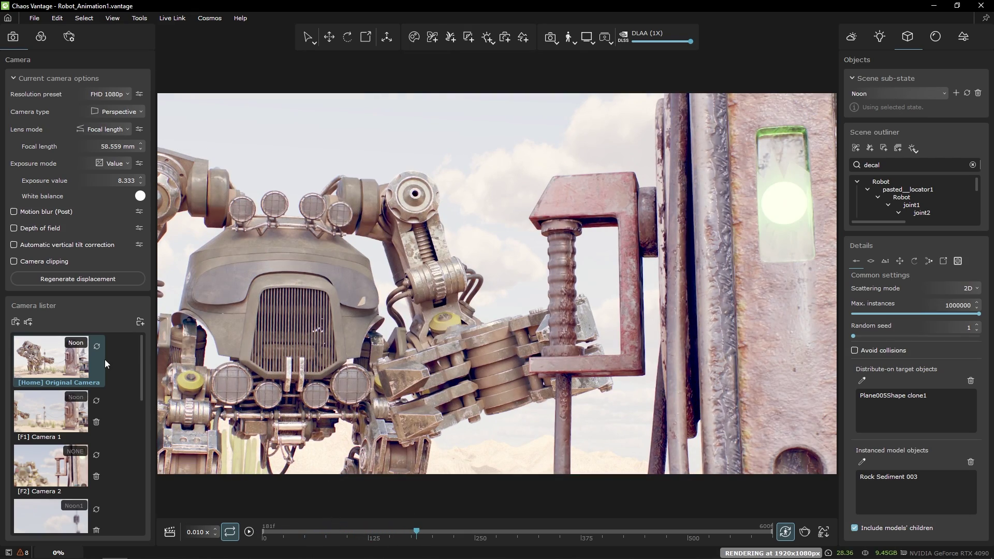
{"action": "left_click", "coordinate": [31, 230]}
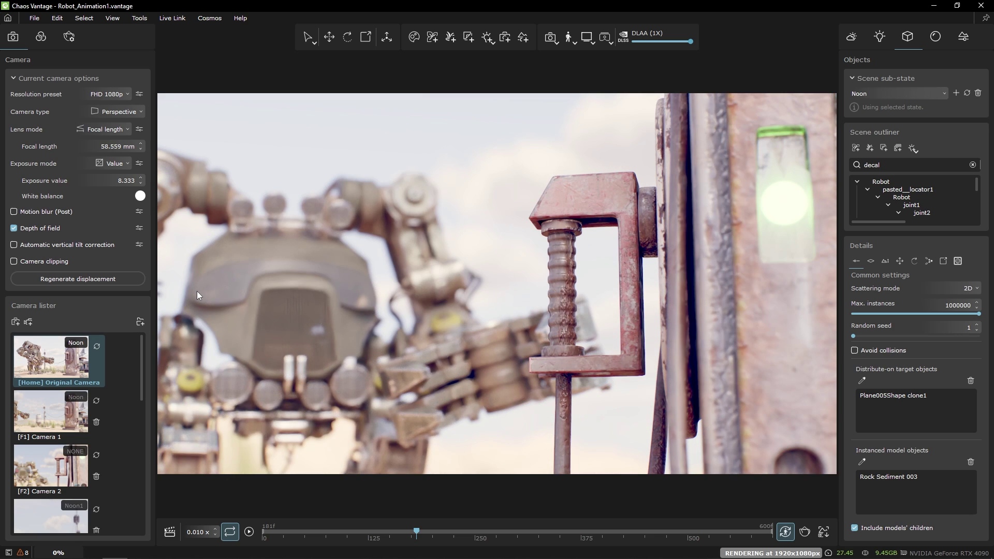
{"action": "left_click", "coordinate": [515, 179], "text": "ctrl"}
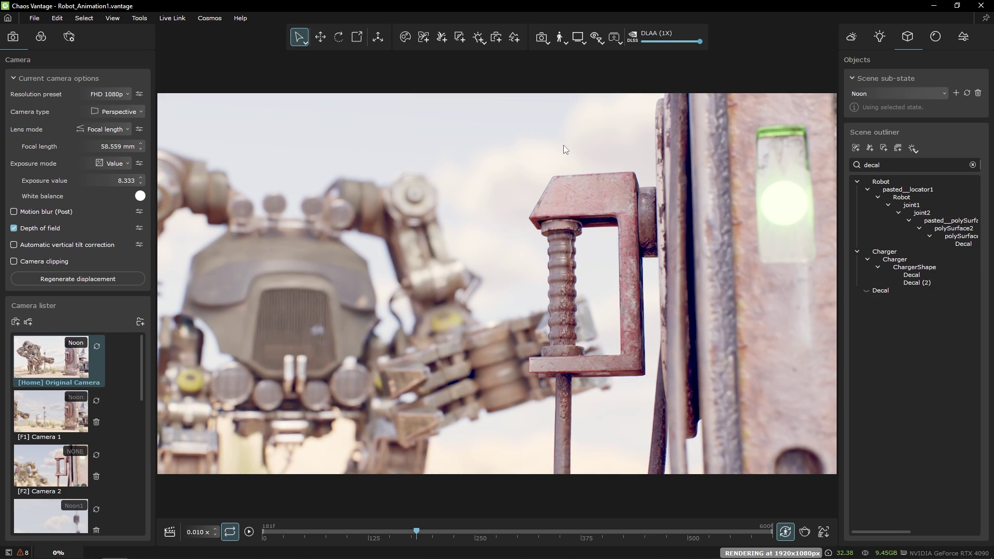
Clear the scene outliner's decal filter and collapse its large object groups, including Enviroment and Robot
{"action": "left_click", "coordinate": [973, 164]}
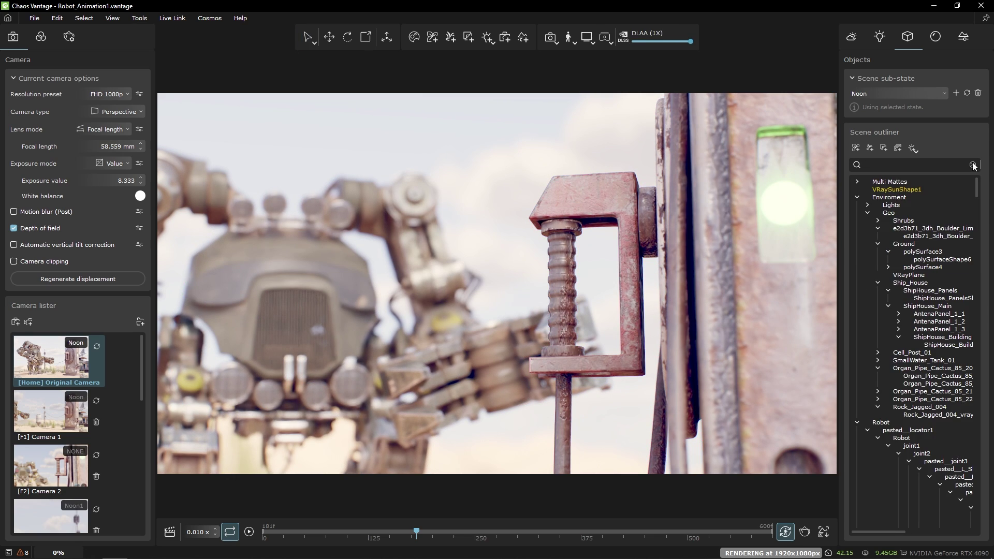
{"action": "left_click", "coordinate": [857, 199]}
{"action": "left_click", "coordinate": [857, 229]}
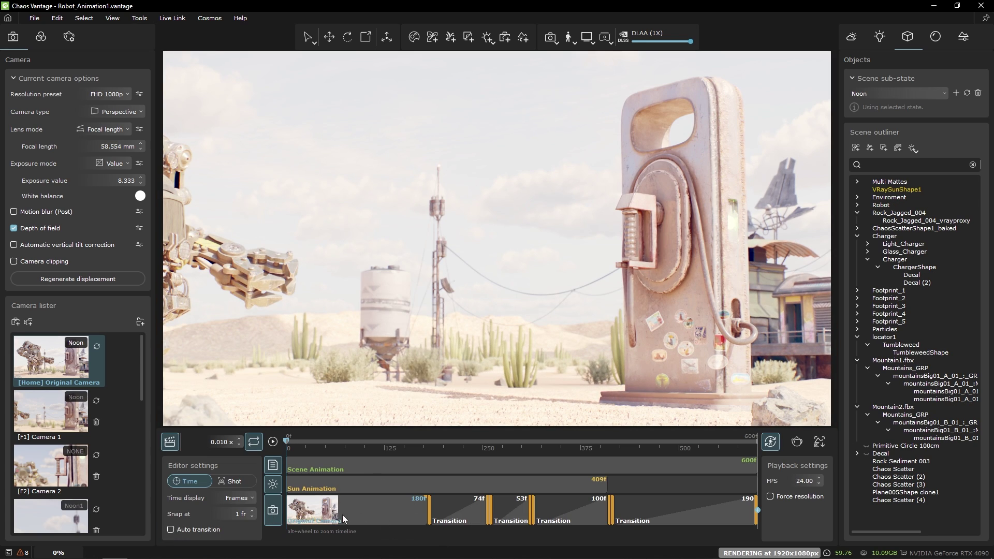
Examine the camera clips for Camera 2 and Camera 3 in the animation editor, and select the Original Camera clip
{"action": "scroll", "coordinate": [50, 406], "scroll_direction": "down", "scroll_amount": 1}
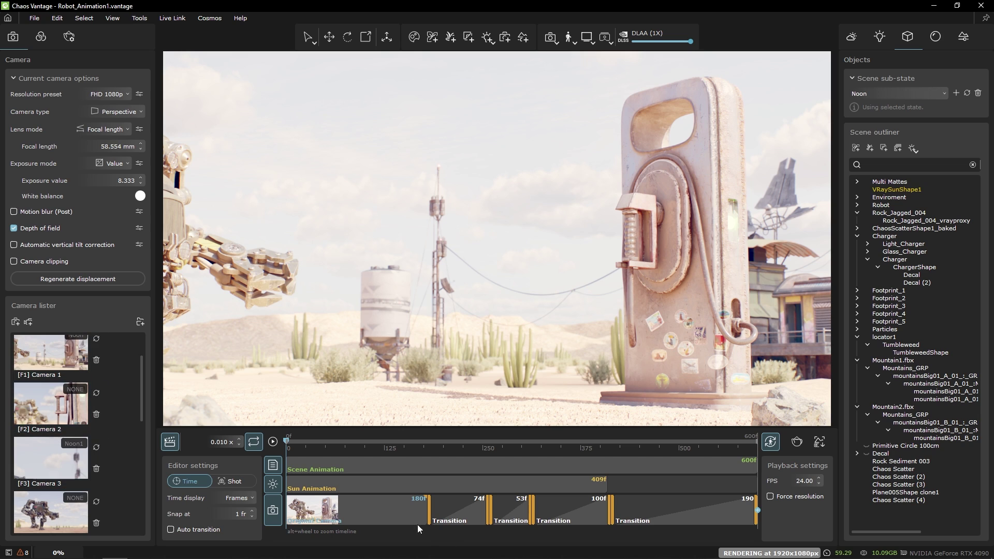
{"action": "right_click", "coordinate": [489, 512]}
{"action": "right_click", "coordinate": [493, 517]}
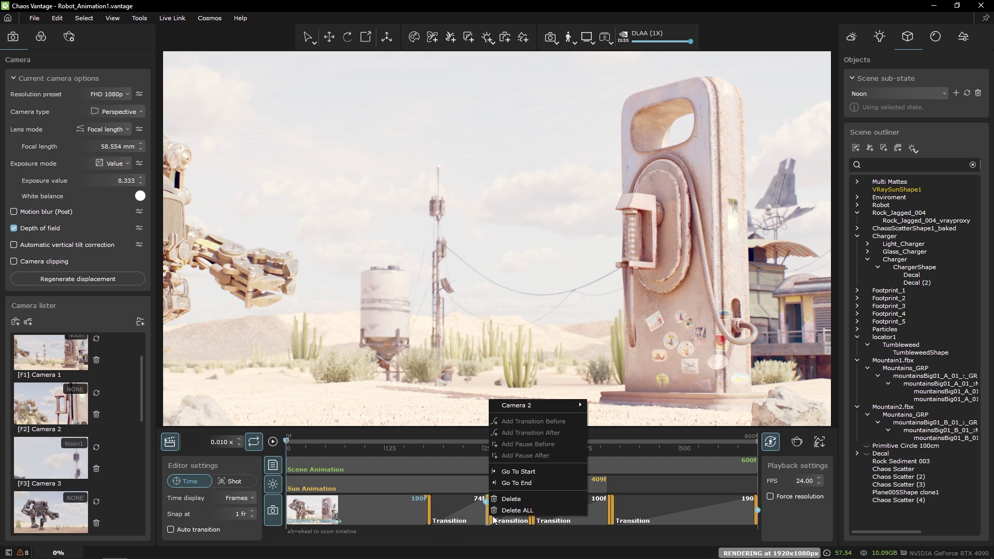
{"action": "right_click", "coordinate": [610, 512]}
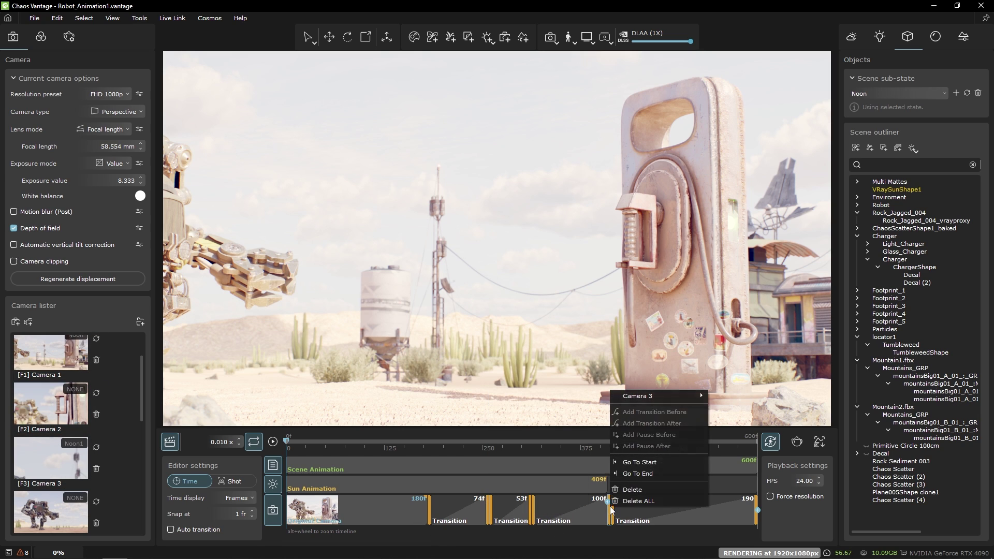
{"action": "right_click", "coordinate": [430, 513]}
{"action": "left_click", "coordinate": [332, 514]}
{"action": "scroll", "coordinate": [105, 414], "scroll_direction": "up", "scroll_amount": 2}
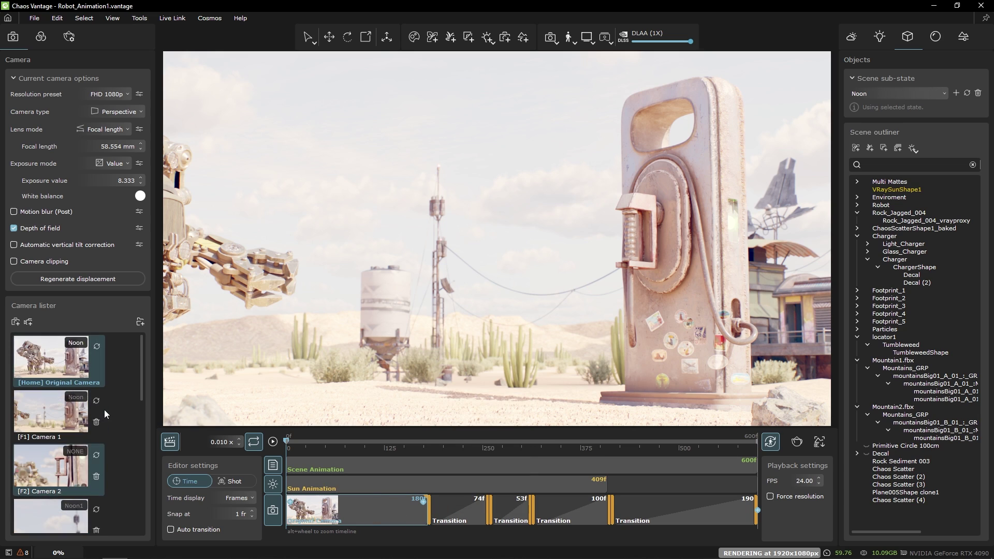
Try the animation range settings of the Original Camera clip, and cancel the changes
{"action": "right_click", "coordinate": [398, 502]}
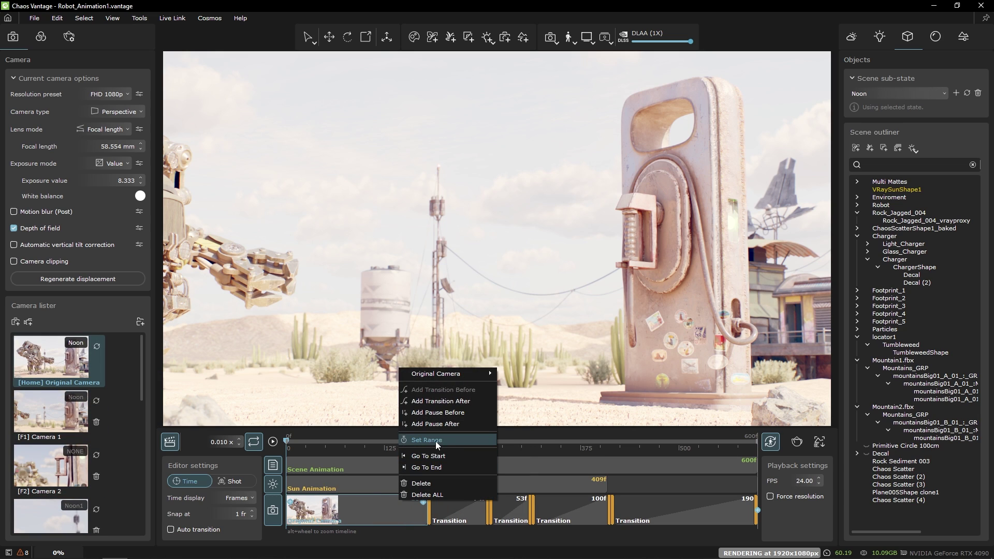
{"action": "left_click", "coordinate": [448, 441]}
{"action": "left_click", "coordinate": [473, 468]}
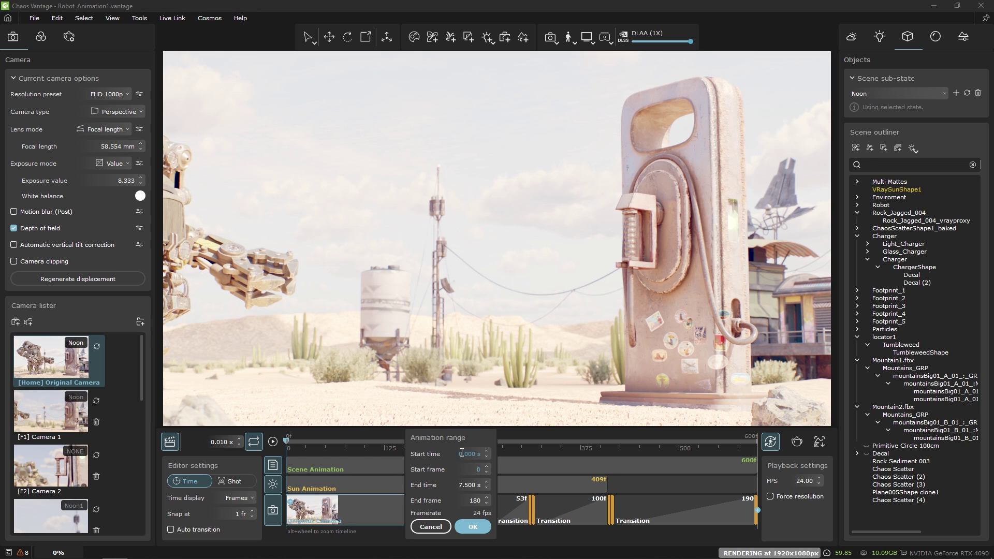
{"action": "left_click_drag", "start_coordinate": [488, 485], "coordinate": [492, 474]}
{"action": "left_click", "coordinate": [433, 526]}
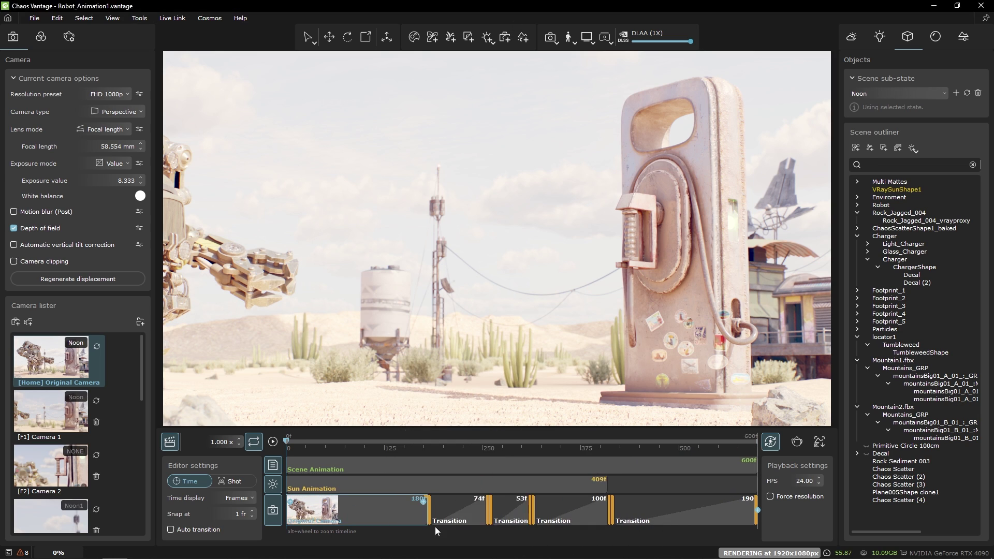
Play the scene animation at 1.000x speed
{"action": "left_click", "coordinate": [273, 442]}
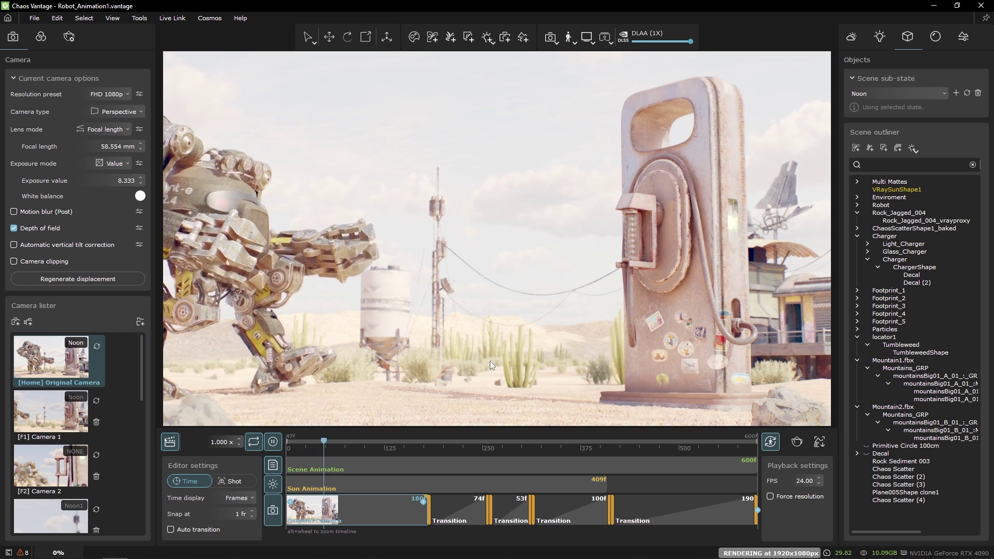